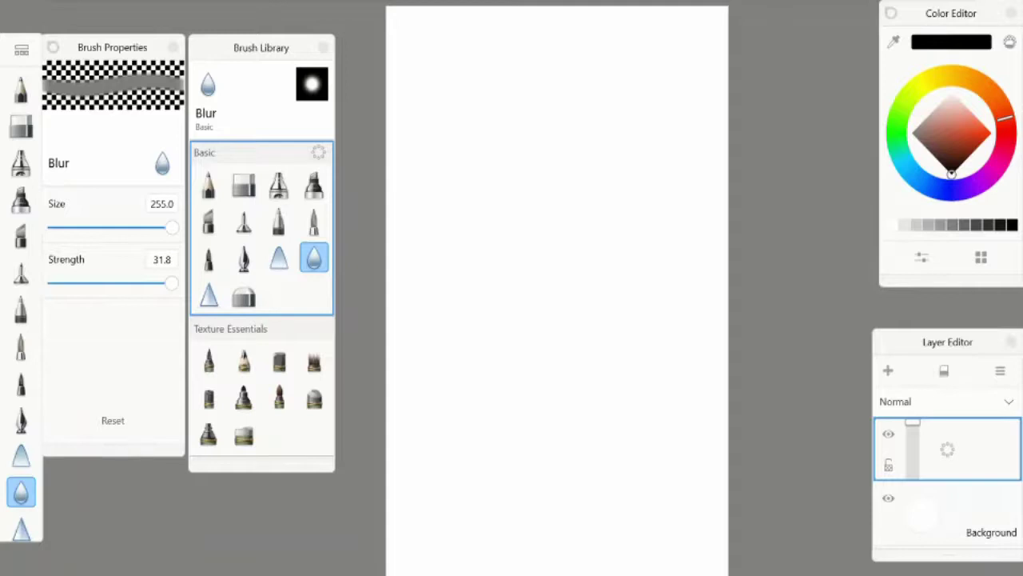
- Pencil-sketch the cone and domed scoop, then add two Y-mirrored horns on top
left_click(207, 185)
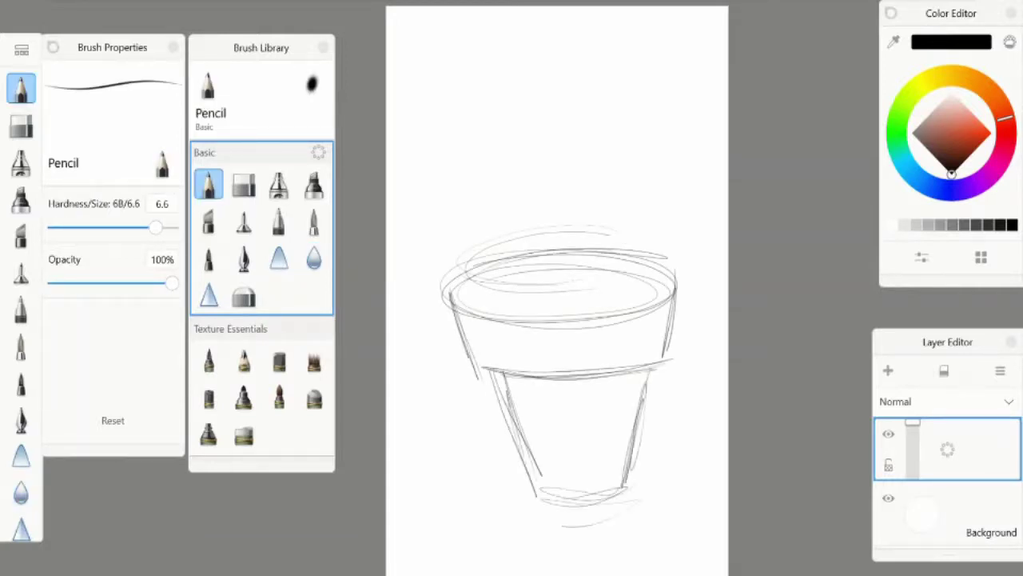
key("ctrl+z")
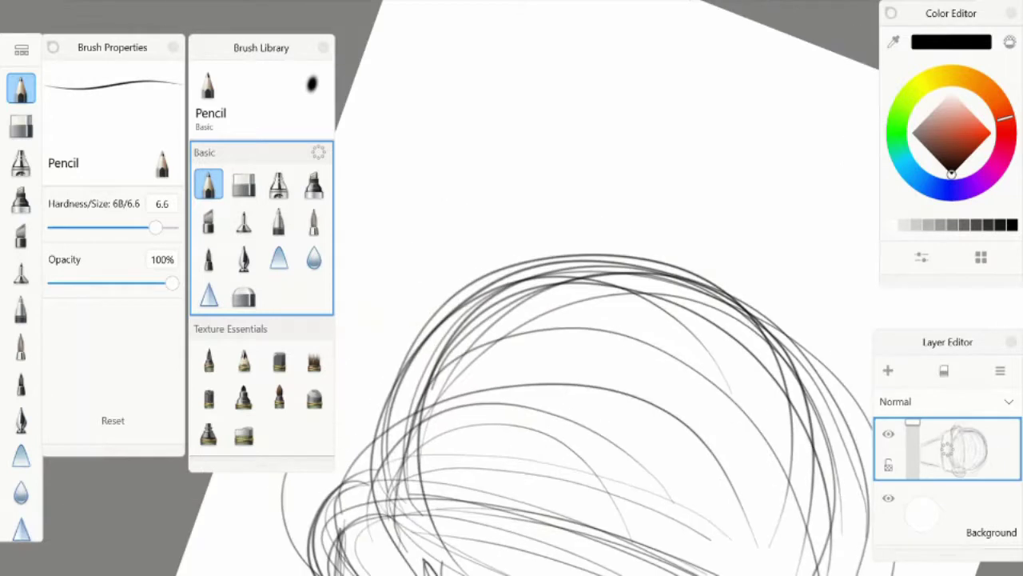
left_click_drag(586, 254, 475, 238)
key("ctrl+z")
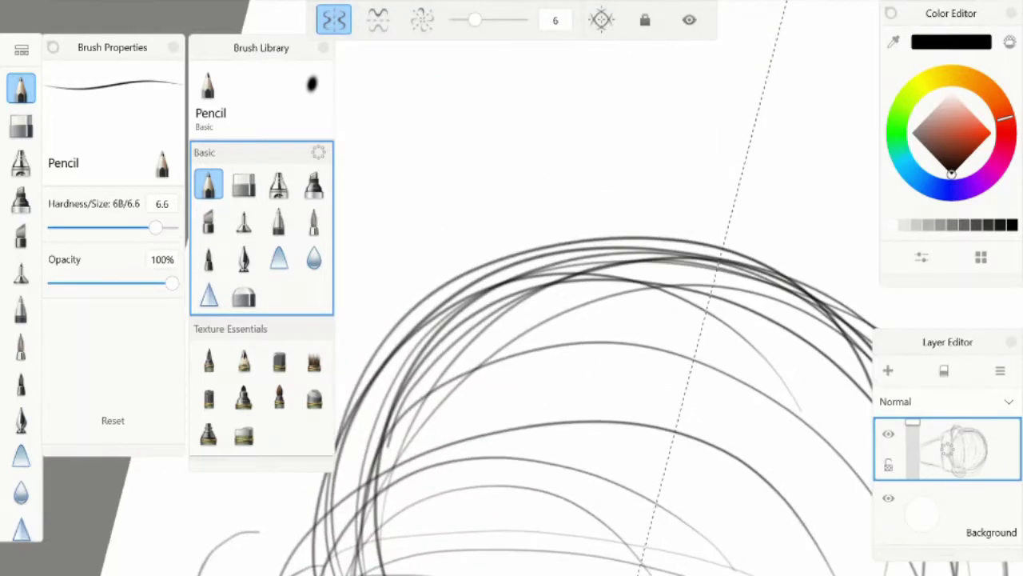
left_click_drag(423, 351, 528, 168)
left_click_drag(408, 152, 543, 312)
mouse_move(368, 160)
left_mouse_down()
mouse_move(431, 344)
mouse_move(527, 351)
left_mouse_up()
- Sketch two mirrored oval eyes and a thick X guide at the face centre
key("ctrl+z")
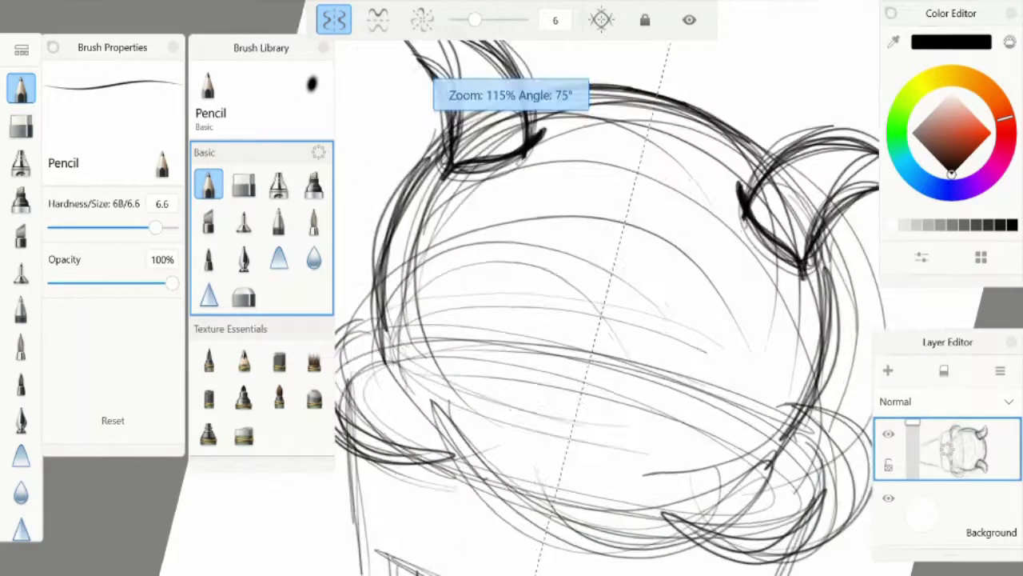
left_click_drag(544, 196, 543, 204)
left_click_drag(435, 276, 612, 419)
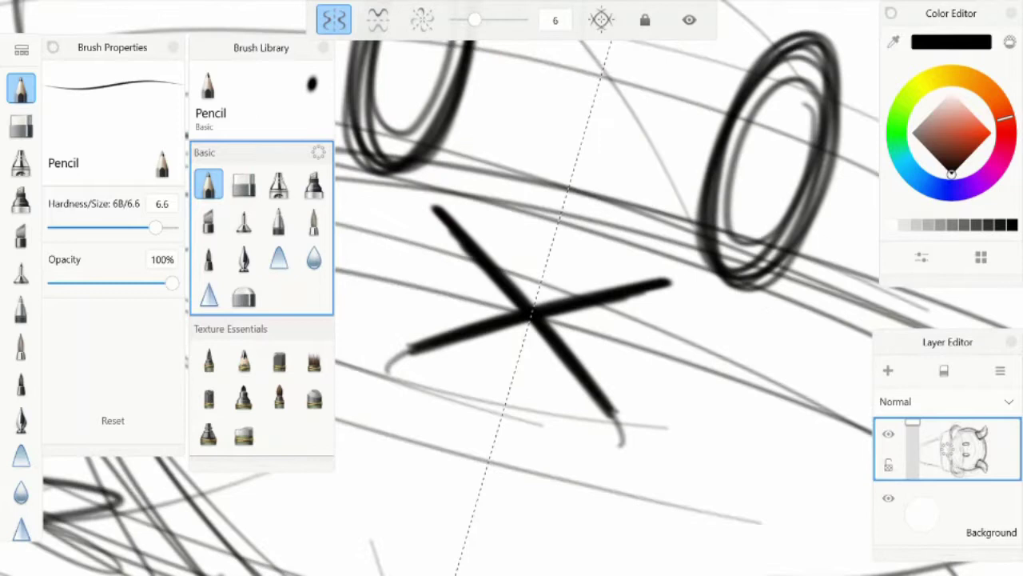
left_click_drag(404, 363, 672, 212)
key("ctrl+z")
key("ctrl+z")
left_click_drag(395, 289, 569, 526)
left_click_drag(388, 470, 657, 373)
scroll(512, 288, "down", 3)
scroll(512, 288, "up", 3)
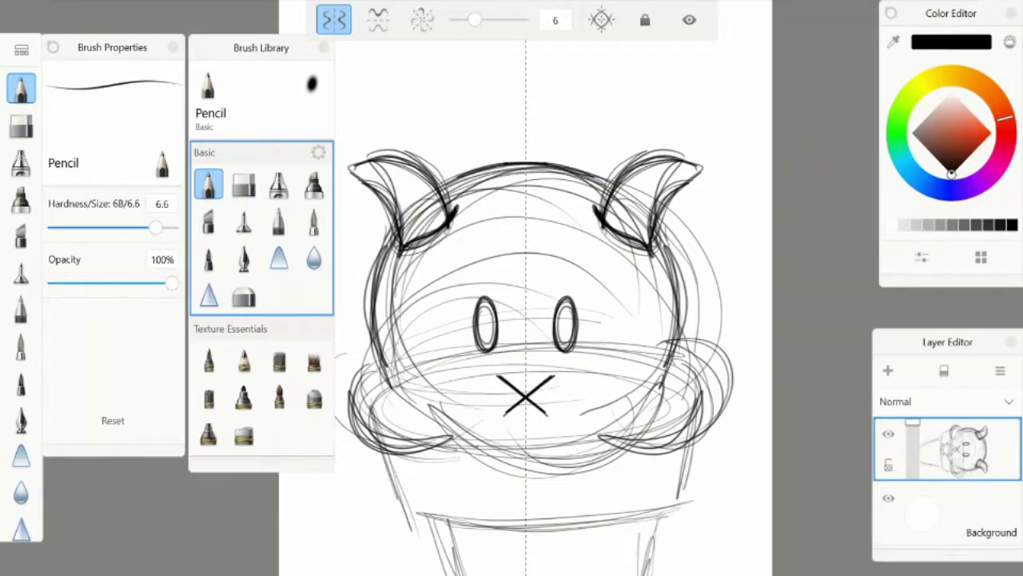
scroll(512, 288, "up", 3)
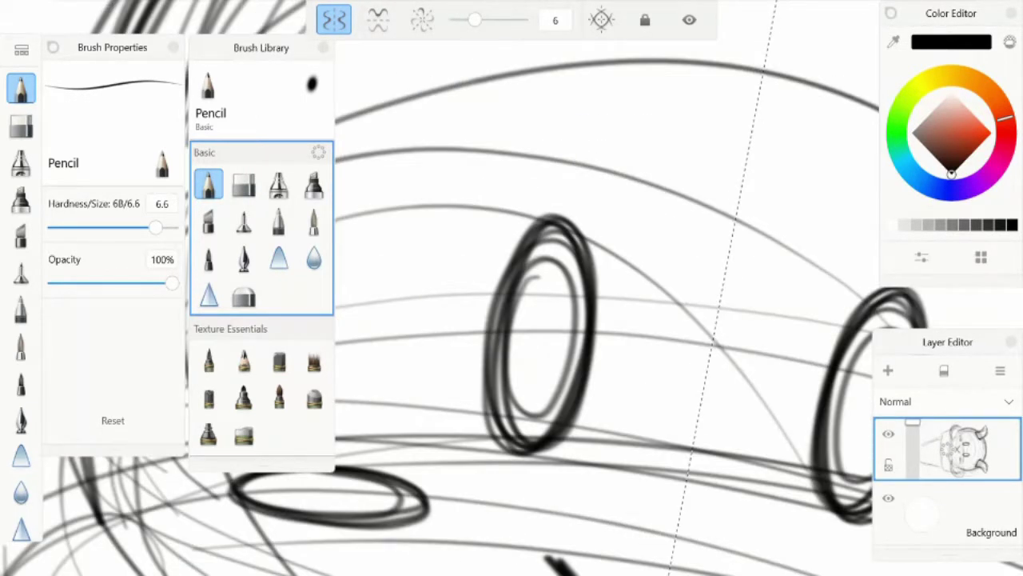
scroll(512, 288, "down", 3)
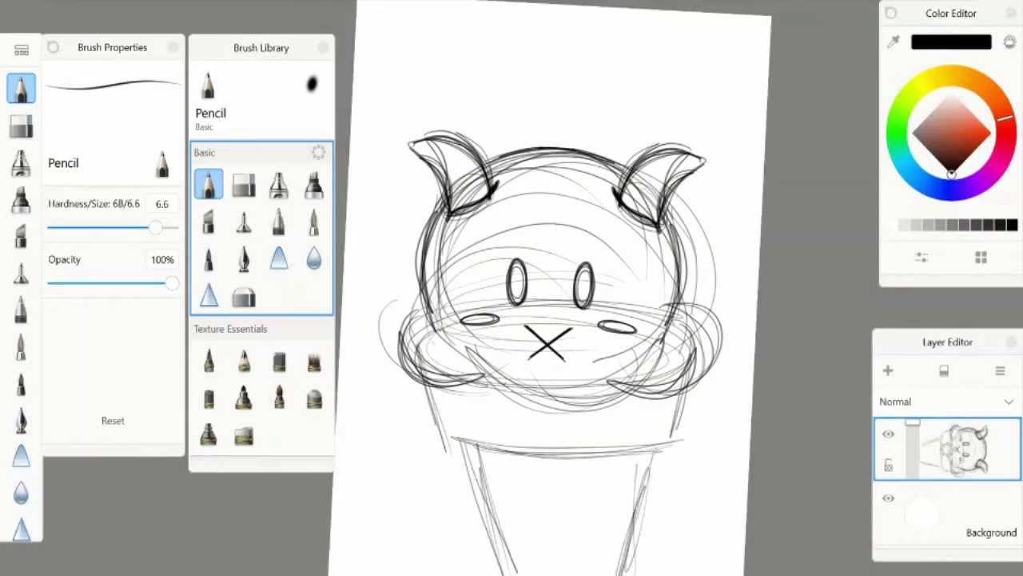
- With mirroring off, draw an open mouth with upper lip, jaw curve and tongue
key("e")
mouse_move(391, 331)
left_mouse_down()
mouse_move(684, 260)
mouse_move(553, 343)
left_mouse_up()
left_click_drag(695, 268, 560, 352)
left_click_drag(635, 313, 646, 366)
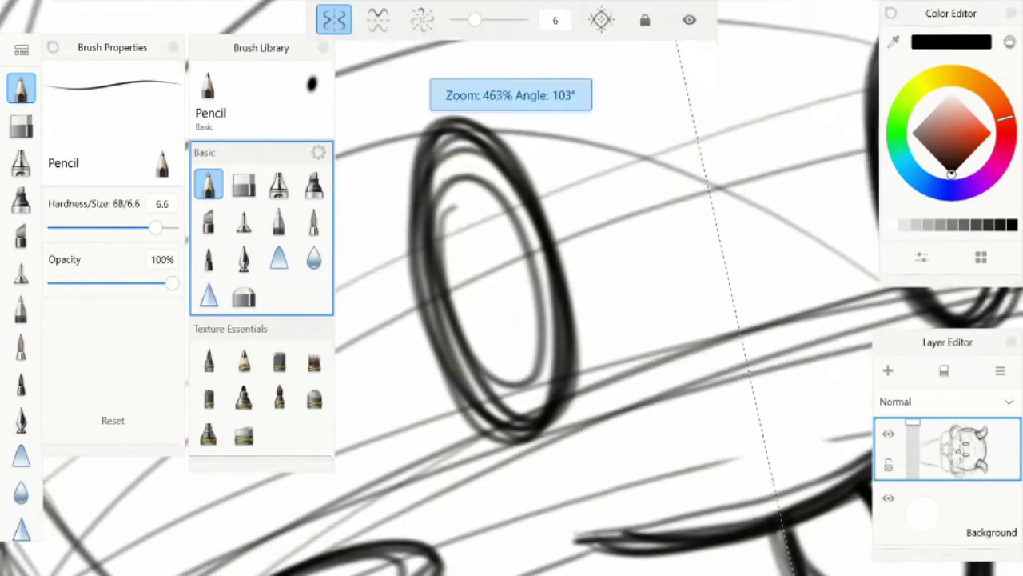
- Fill the eyes with dark pencil hatching
left_click_drag(448, 160, 496, 336)
left_click_drag(480, 232, 551, 416)
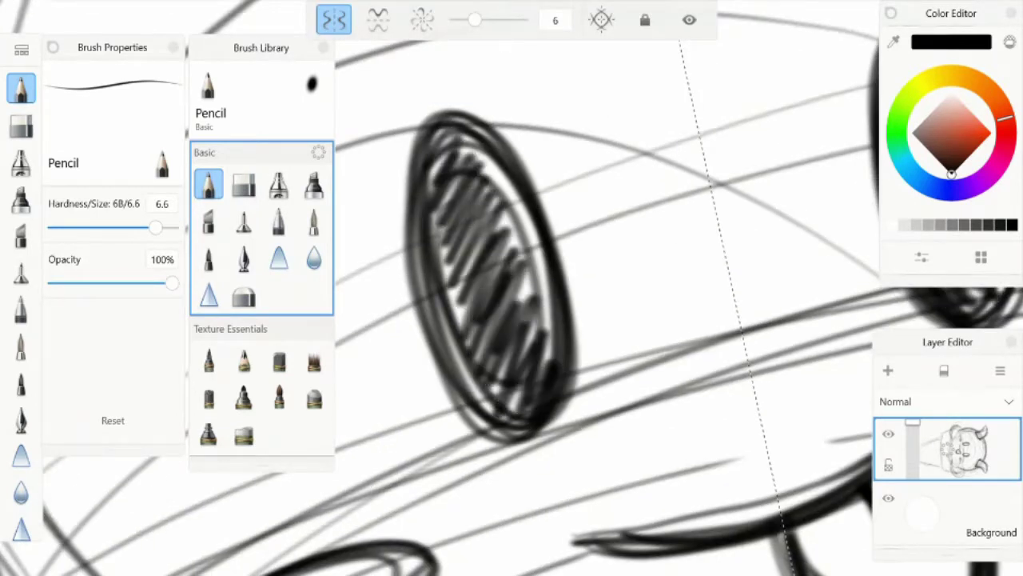
left_click_drag(448, 183, 544, 400)
left_click_drag(439, 136, 520, 344)
left_click_drag(448, 192, 560, 400)
- Add mirrored oval cheeks and darken the cone's sides and bottom edge
mouse_move(384, 240)
left_mouse_down()
mouse_move(471, 327)
mouse_move(487, 327)
left_mouse_up()
left_click_drag(448, 320, 519, 560)
mouse_move(424, 103)
left_mouse_down()
mouse_move(372, 399)
mouse_move(367, 351)
mouse_move(360, 408)
left_mouse_up()
left_click_drag(368, 320, 559, 456)
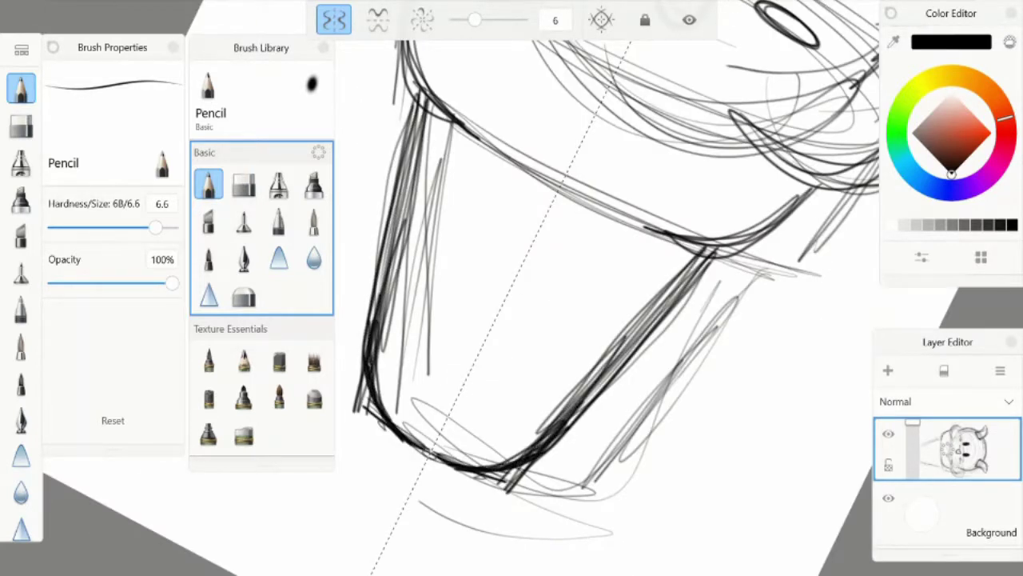
left_click_drag(578, 407, 547, 451)
- Erase stray sketch lines around the character with the Hard Eraser
key("e")
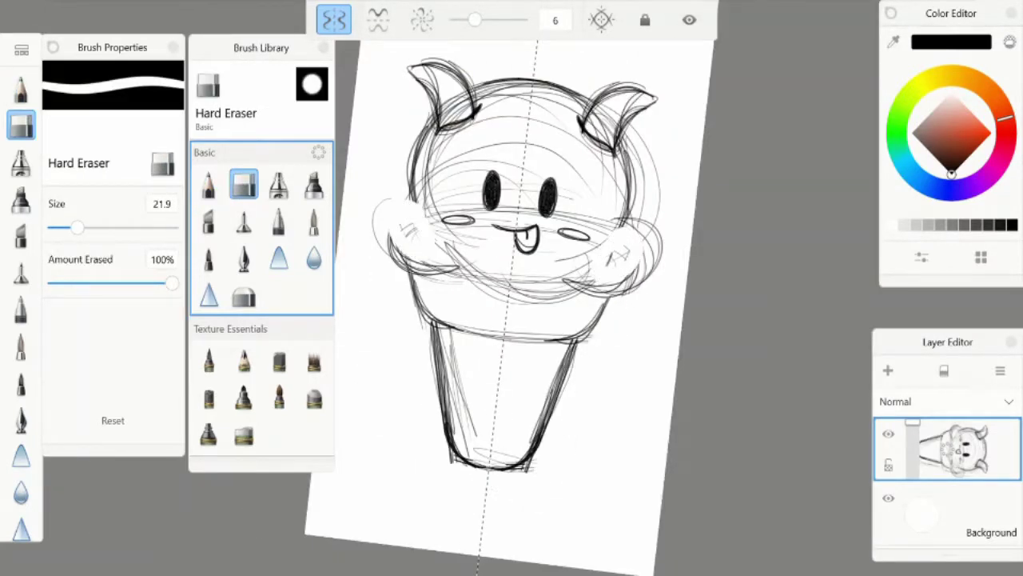
left_click_drag(423, 144, 447, 215)
left_click_drag(376, 319, 432, 416)
left_click_drag(384, 375, 464, 416)
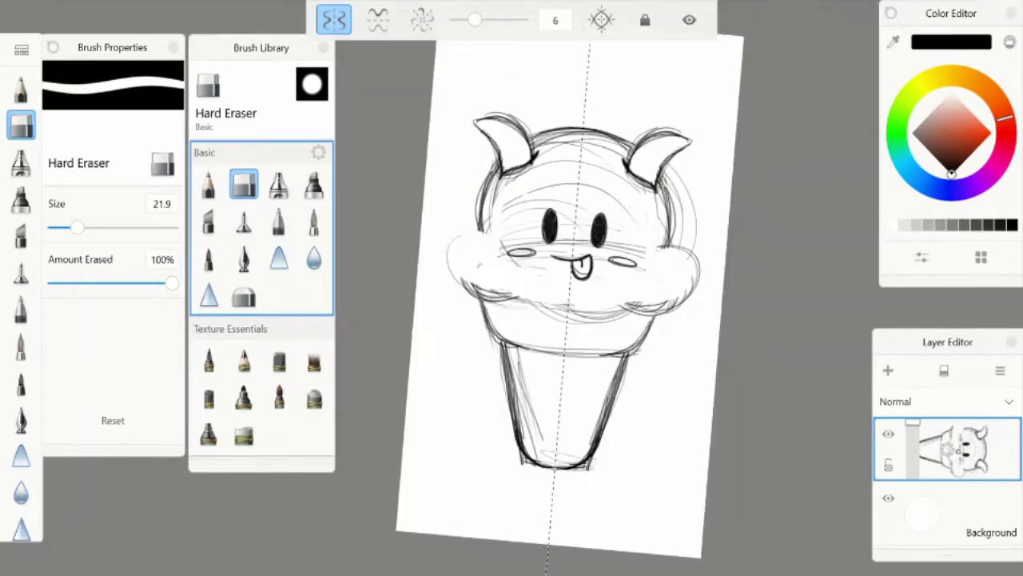
- Fade the sketch layer to 28% opacity and set a size 3.0 Felt Pen on the top layer
left_click_drag(948, 512, 919, 511)
left_click(947, 447)
left_click(244, 222)
scroll(576, 304, "up", 5)
left_click(162, 268)
left_click(300, 373)
- Ink black outlines for the horns, undoing misplaced strokes
scroll(576, 304, "up", 5)
mouse_move(392, 130)
left_mouse_down()
mouse_move(480, 347)
mouse_move(663, 377)
left_mouse_up()
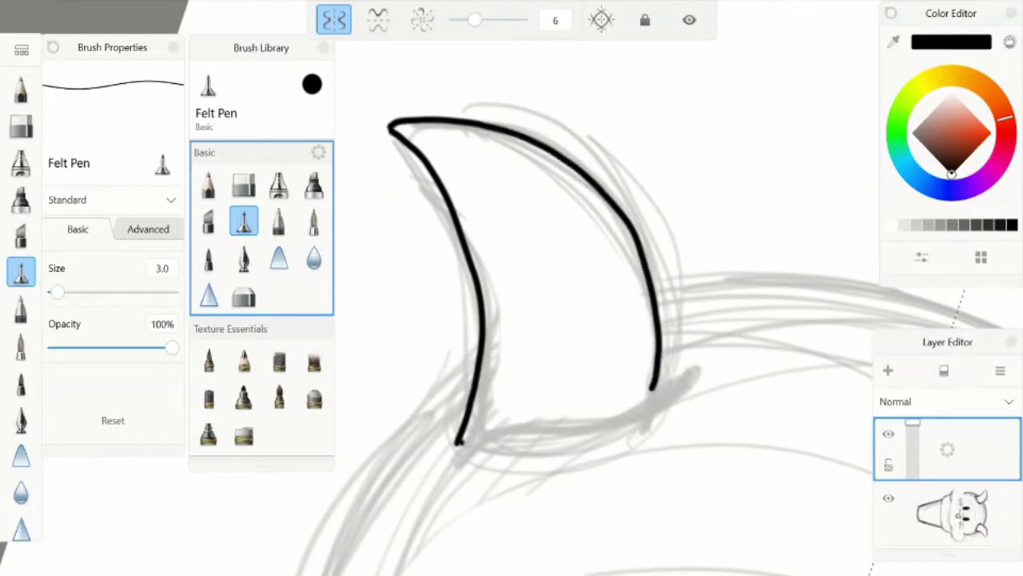
scroll(560, 320, "up", 3)
key("ctrl+z")
scroll(575, 304, "down", 3)
scroll(576, 304, "down", 2)
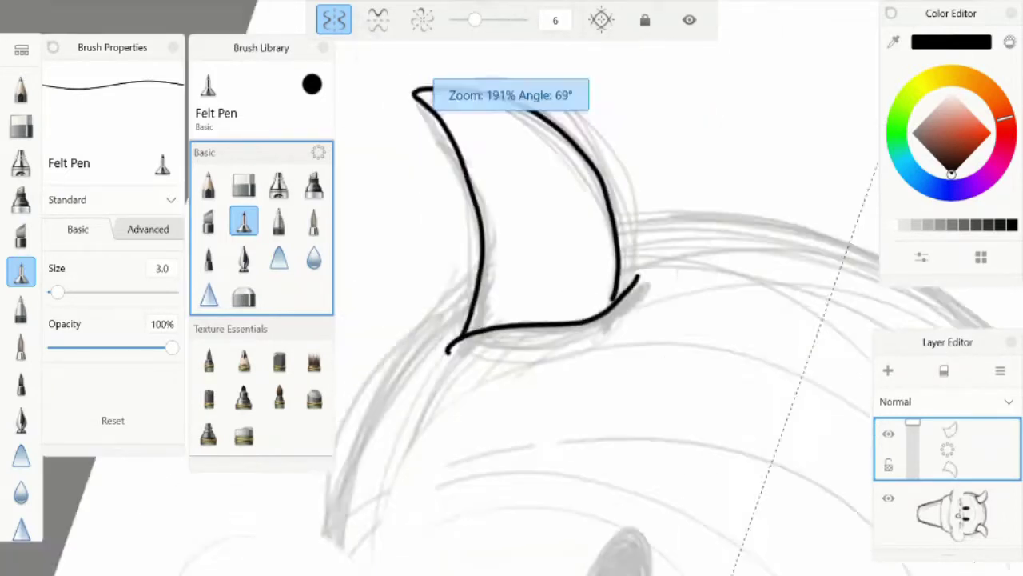
key("ctrl+z")
- Ink the scalloped bottom edge of the scoop
mouse_move(392, 423)
left_mouse_down()
mouse_move(512, 320)
mouse_move(559, 304)
left_mouse_up()
scroll(512, 320, "down", 3)
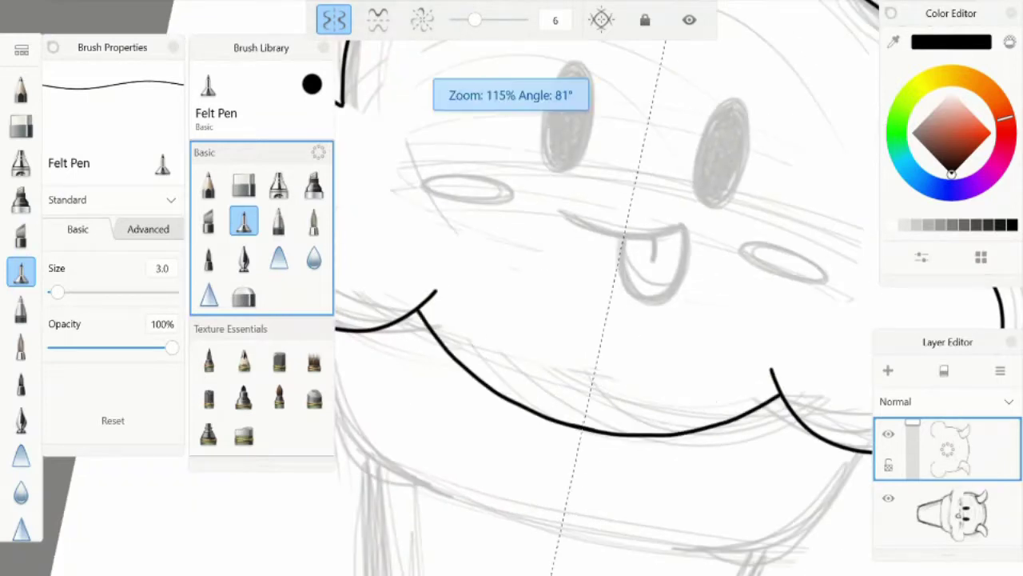
scroll(511, 294, "up", 5)
key("ctrl+z")
scroll(511, 294, "up", 5)
left_click_drag(450, 217, 567, 377)
- Turn on the Ellipse guide and rotate, shrink and position it over the eye
key("ctrl+z")
key("e")
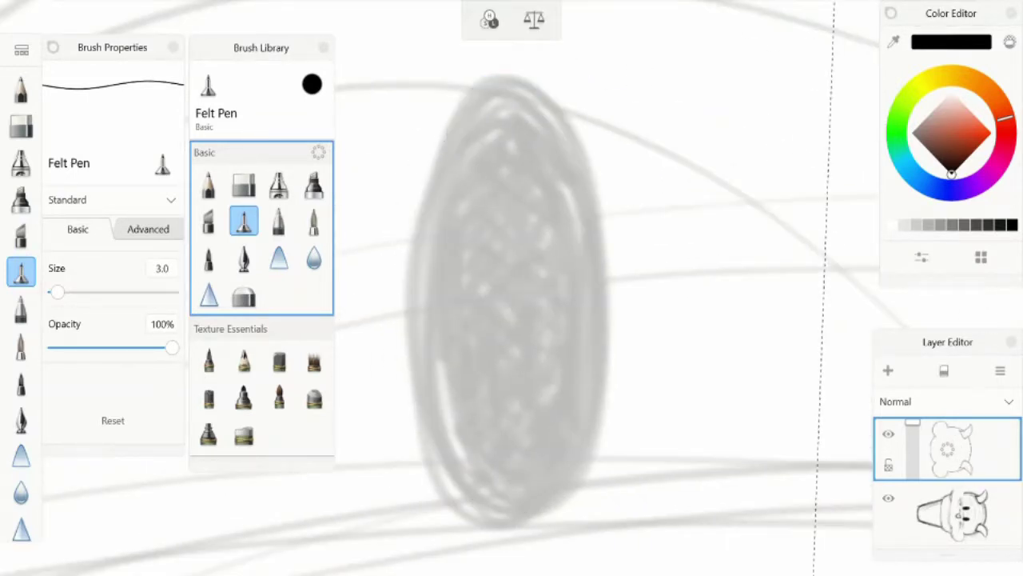
left_click_drag(448, 204, 503, 56)
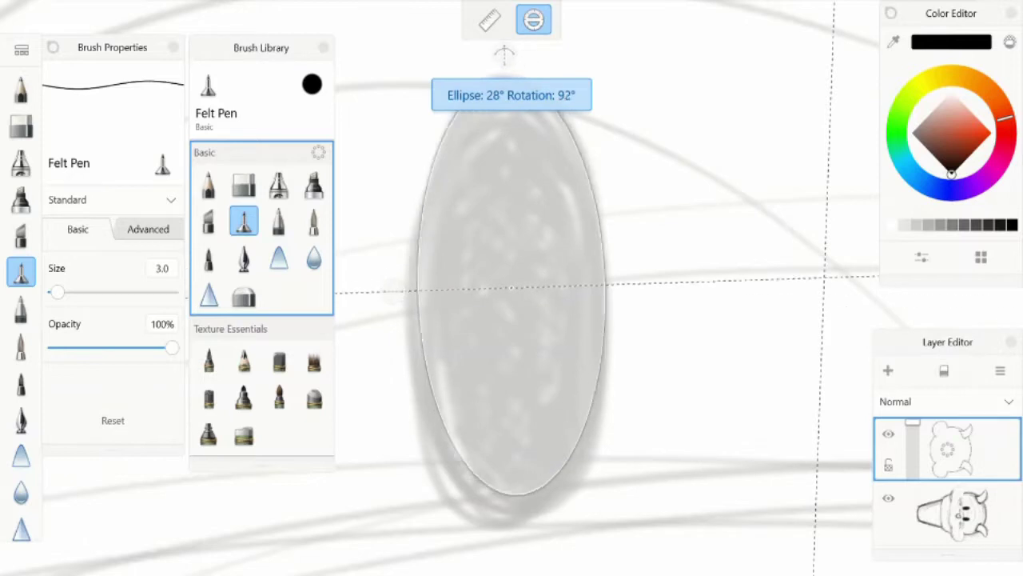
scroll(512, 287, "down", 3)
scroll(511, 288, "down", 3)
left_click_drag(445, 308, 520, 297)
left_click_drag(521, 184, 510, 175)
scroll(512, 296, "up", 5)
scroll(511, 296, "up", 4)
scroll(512, 296, "up", 4)
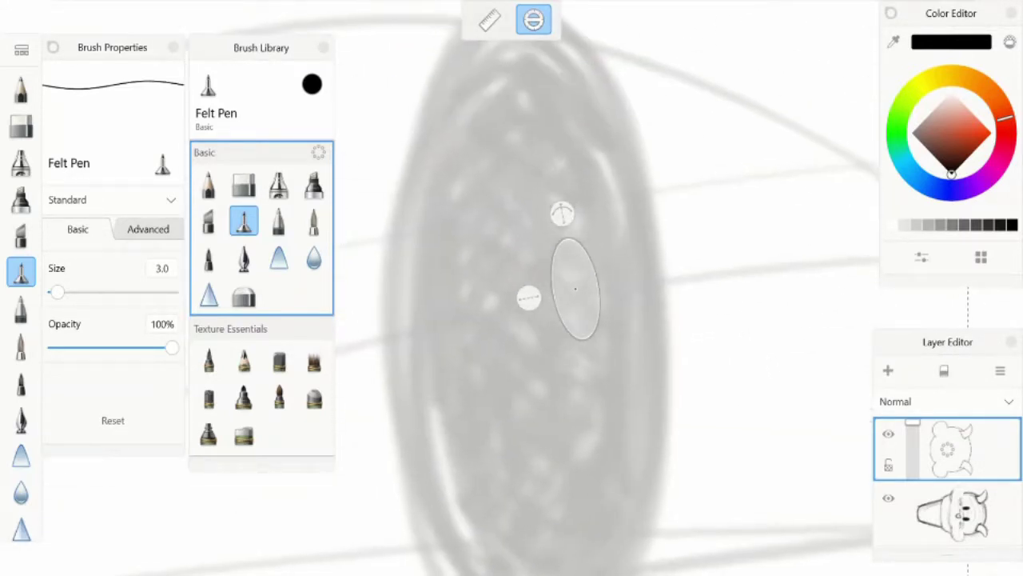
scroll(511, 295, "up", 3)
scroll(511, 295, "down", 5)
- Fit the guide to trace a crisp oval eye outline, then reshape it to cheek size
left_click_drag(560, 352, 639, 432)
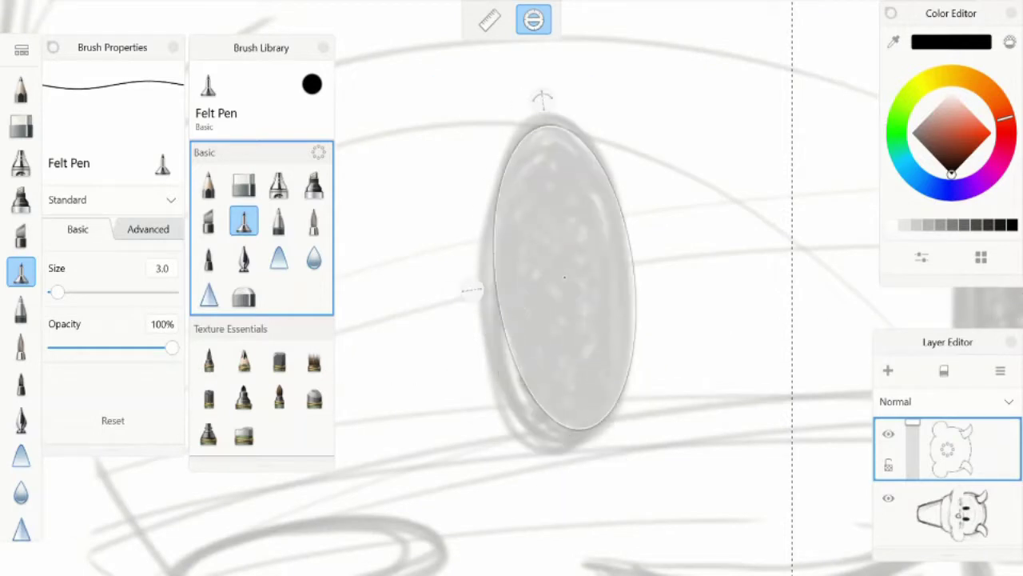
left_click_drag(476, 282, 463, 282)
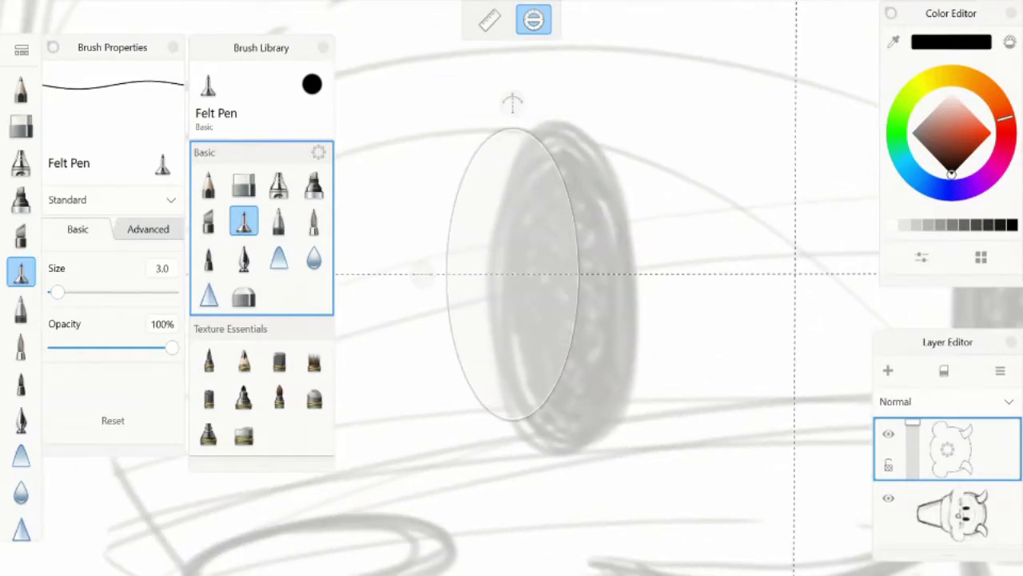
mouse_move(564, 120)
left_mouse_down()
mouse_move(621, 365)
mouse_move(568, 120)
left_mouse_up()
scroll(564, 282, "down", 5)
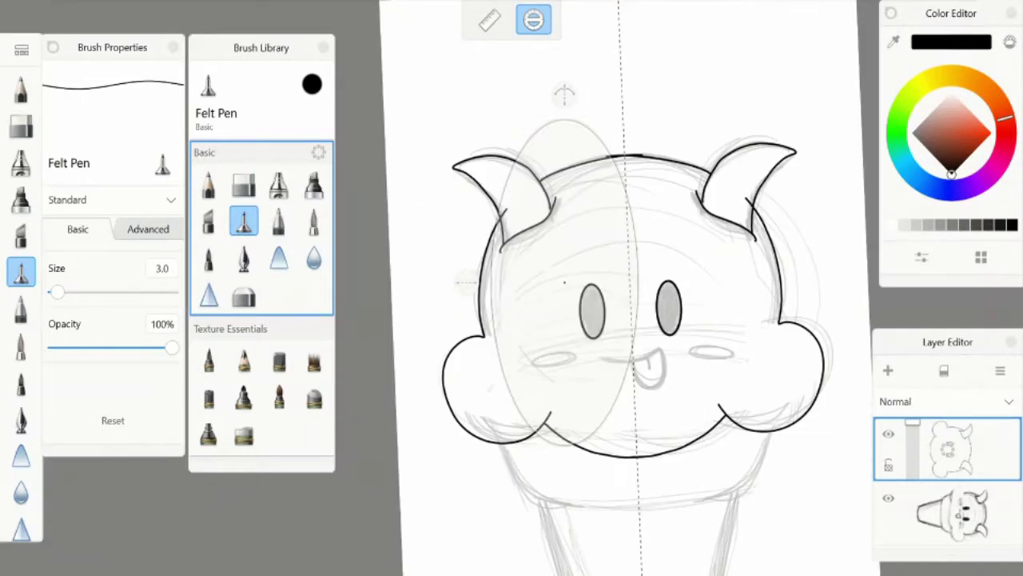
scroll(565, 282, "up", 5)
left_click_drag(566, 363, 566, 318)
mouse_move(426, 286)
left_mouse_down()
mouse_move(485, 285)
mouse_move(423, 296)
mouse_move(285, 542)
mouse_move(290, 508)
mouse_move(294, 516)
mouse_move(624, 467)
left_mouse_up()
- Ink the cone's side, top and bottom edges and diagonal waffle lines, undoing misplaced strokes
scroll(564, 282, "up", 3)
scroll(511, 288, "down", 5)
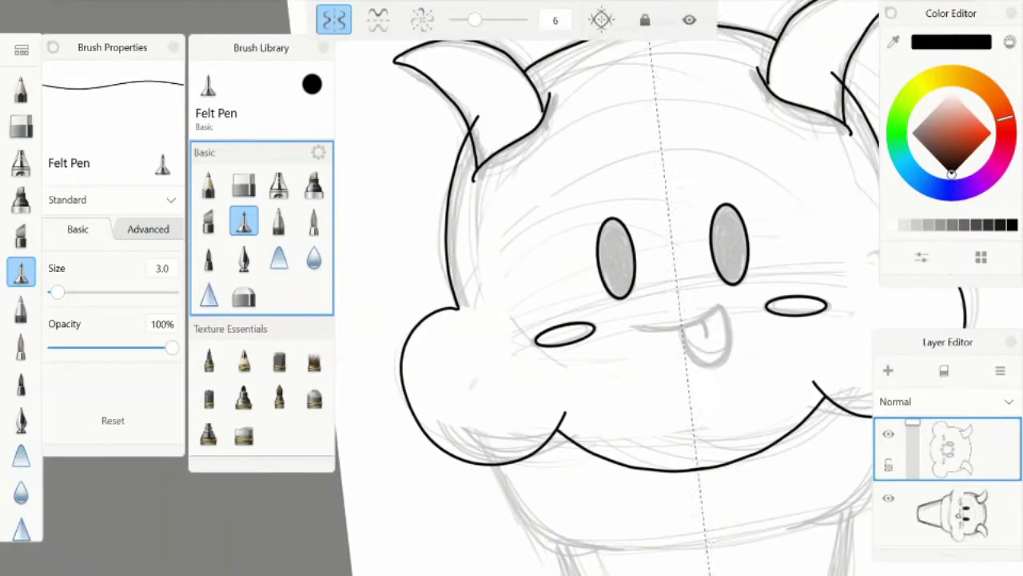
scroll(512, 288, "up", 5)
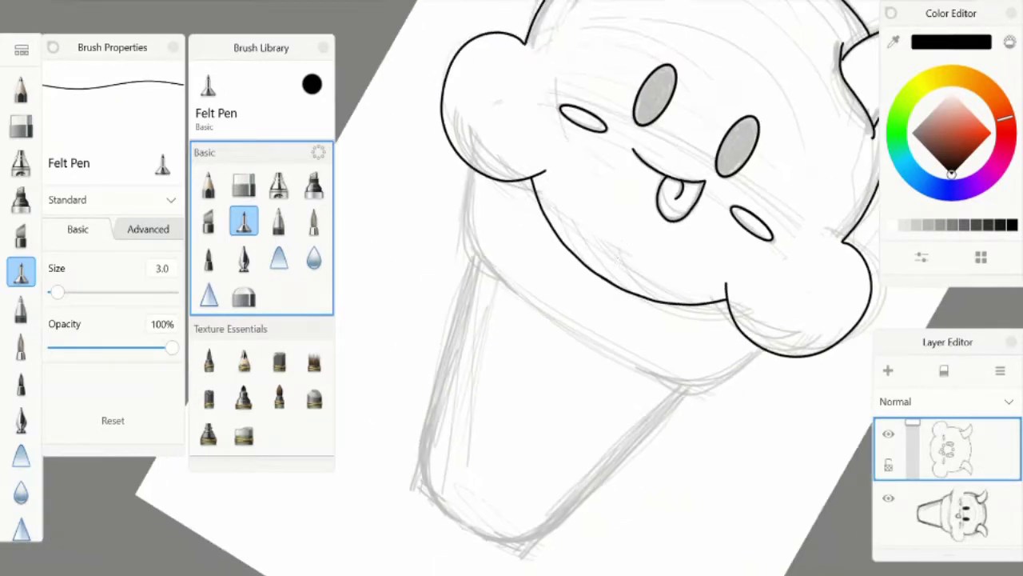
key("ctrl+z")
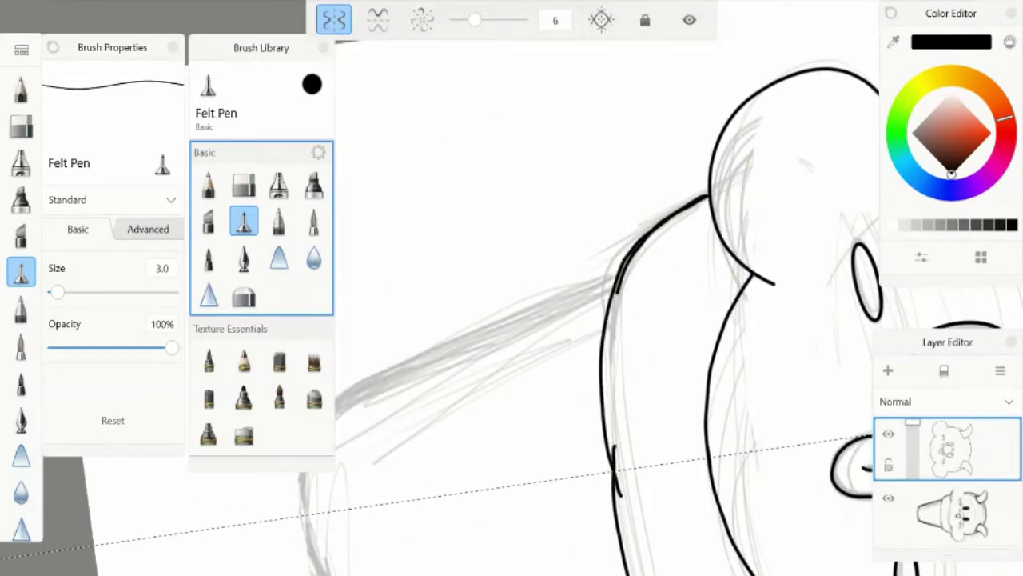
key("ctrl+z")
left_click_drag(400, 125, 388, 377)
key("ctrl+z")
key("ctrl+z")
left_click_drag(399, 132, 571, 491)
left_click_drag(386, 288, 723, 84)
left_click_drag(423, 485, 815, 532)
left_click_drag(421, 294, 571, 312)
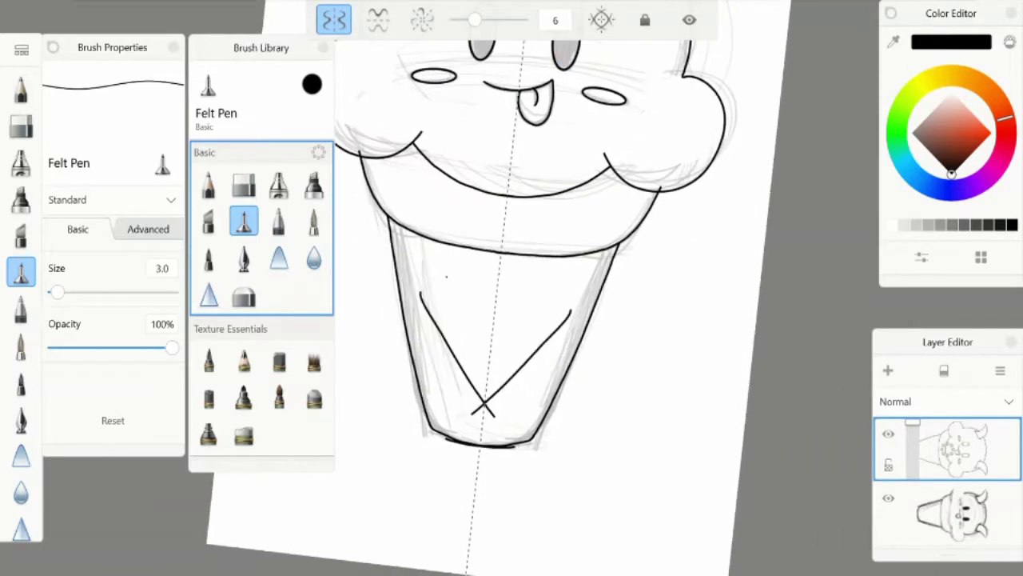
key("ctrl+z")
key("ctrl+z")
key("ctrl+z")
key("ctrl+z")
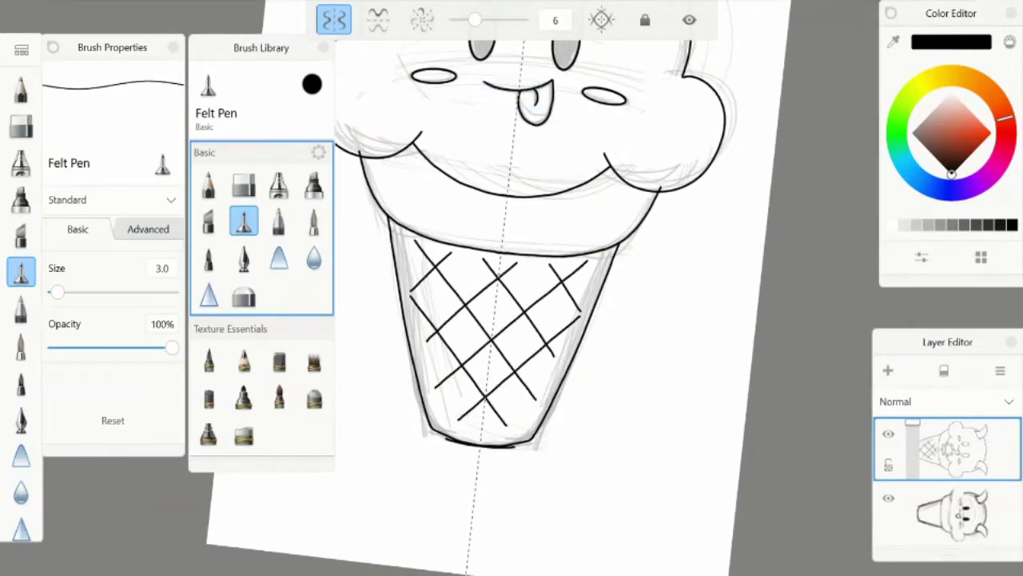
- Trim stray ink line tips with the Hard Eraser
key("e")
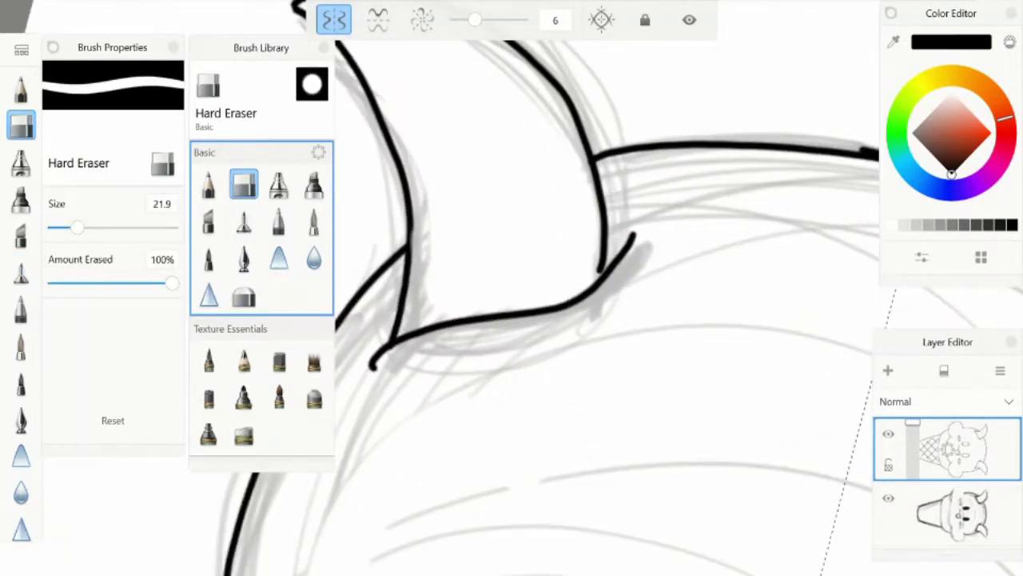
key("ctrl+z")
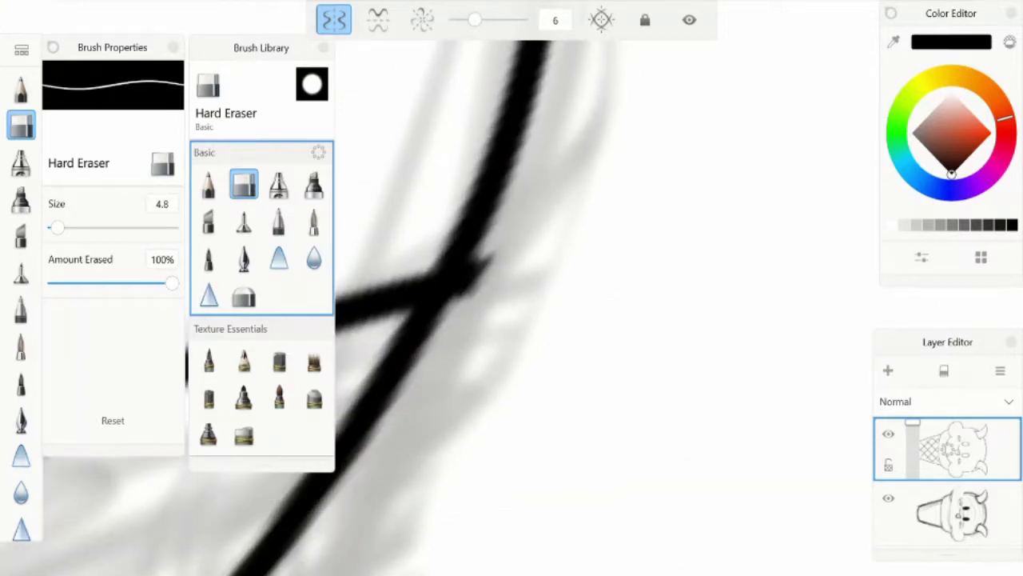
scroll(511, 288, "down", 3)
scroll(512, 288, "down", 3)
key("ctrl+z")
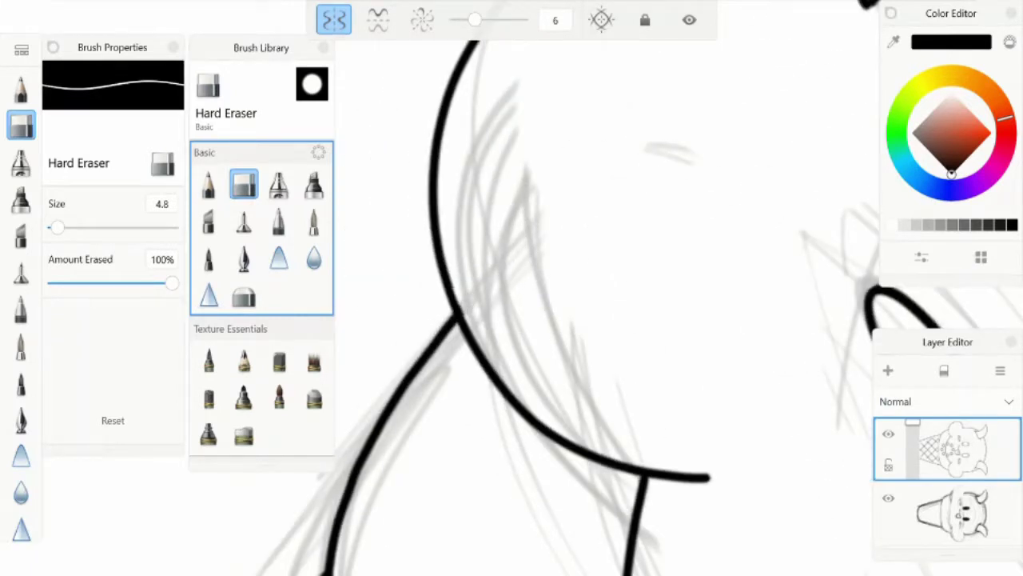
scroll(608, 320, "down", 5)
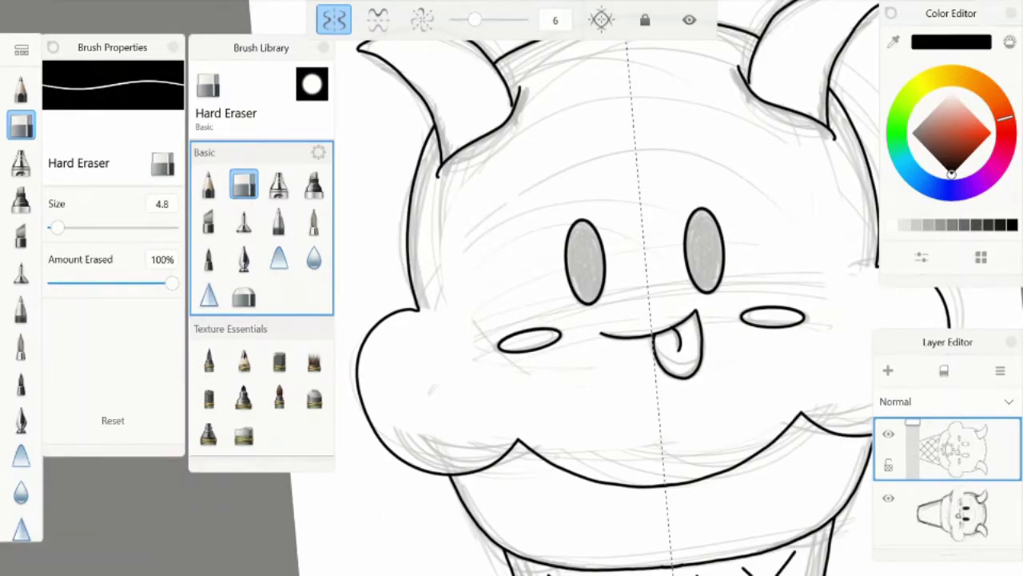
- Hide the rough sketch layer and turn off symmetry
left_click(947, 447)
scroll(608, 320, "down", 5)
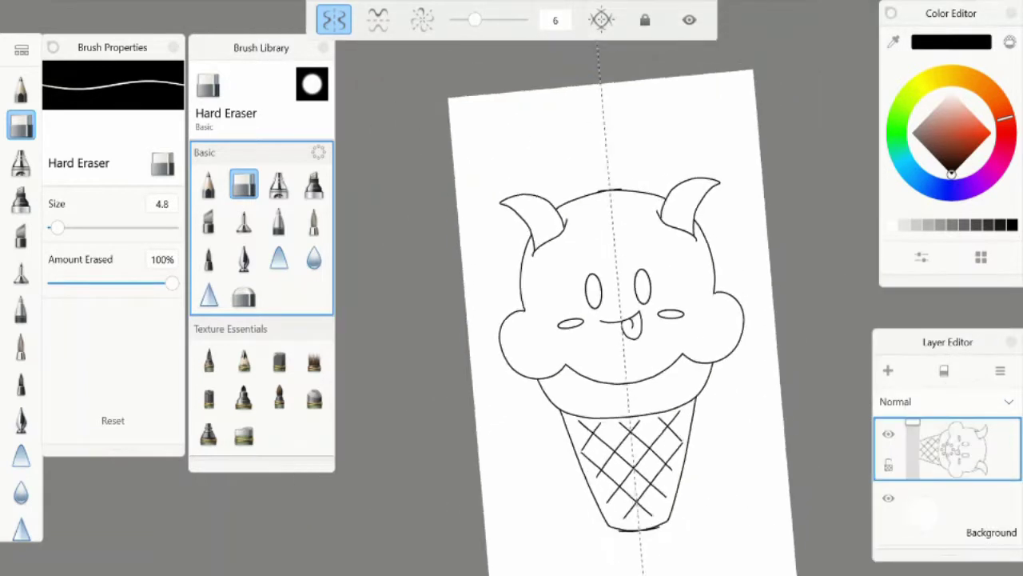
left_click(593, 290)
- Fill both eyes light blue and make the background dark reddish-brown
left_click(642, 283)
left_click(244, 221)
key("f")
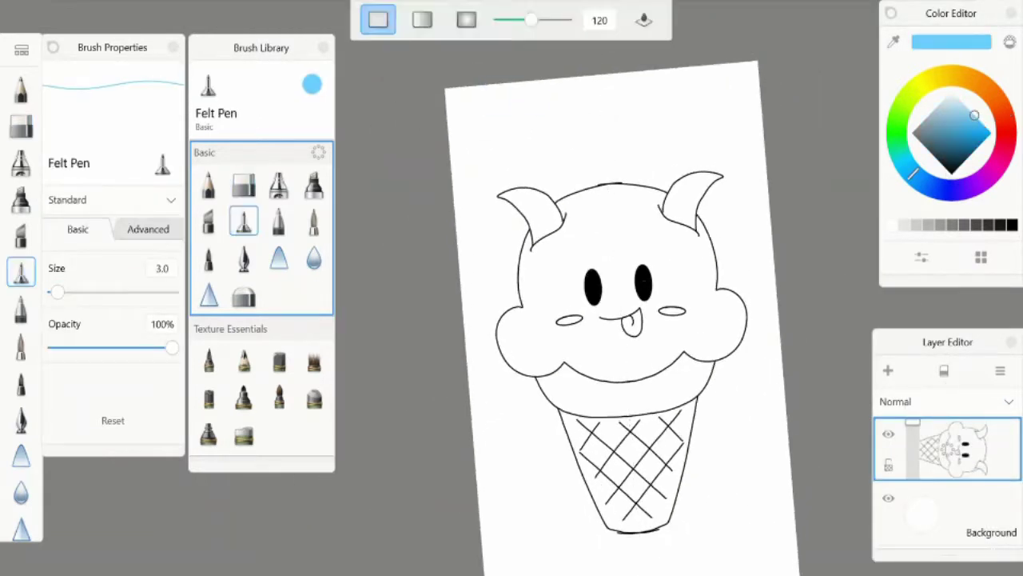
left_click_drag(922, 514, 932, 492)
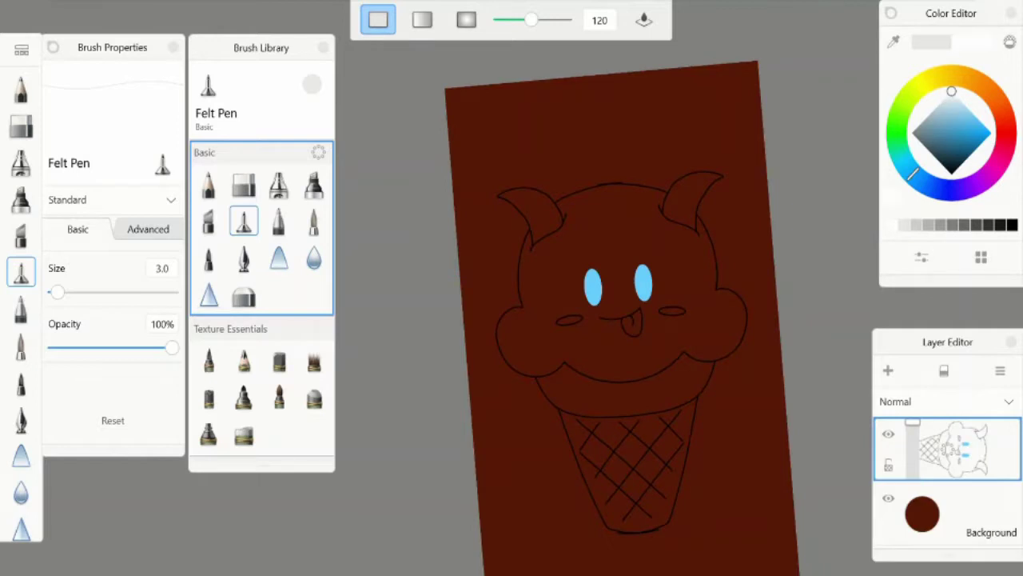
- Recolour the outlines cream-white and erase the excess stroke segment
scroll(679, 200, "up", 5)
scroll(680, 200, "up", 5)
scroll(608, 303, "down", 5)
scroll(608, 304, "up", 5)
scroll(608, 304, "down", 5)
scroll(607, 304, "up", 5)
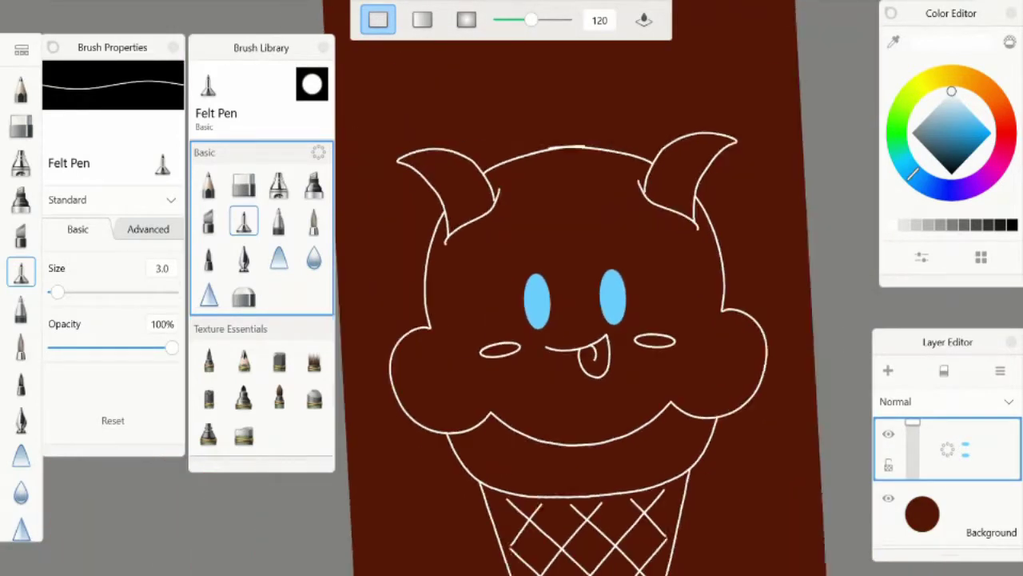
key("e")
scroll(608, 304, "up", 5)
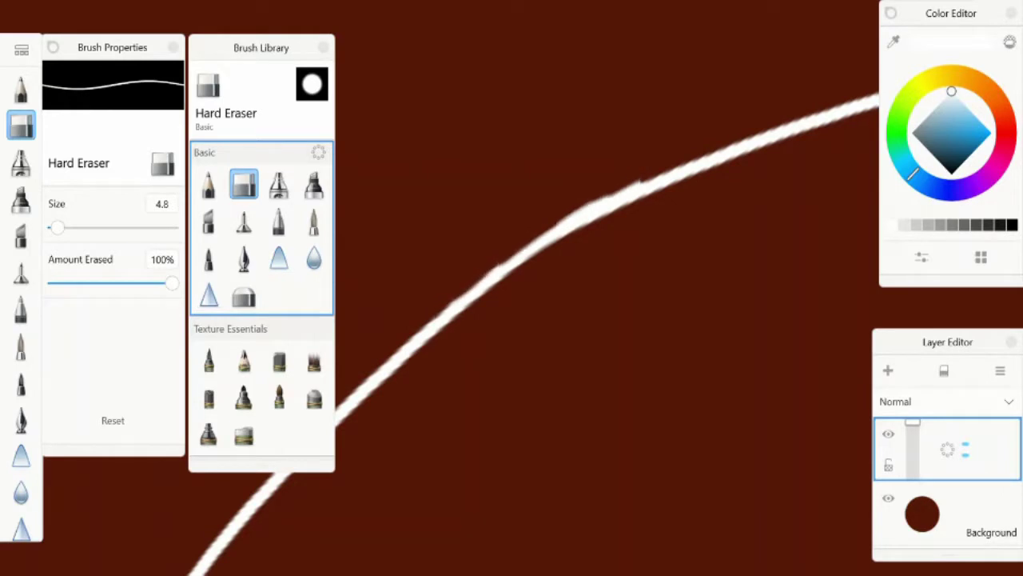
scroll(512, 288, "down", 10)
scroll(512, 288, "up", 5)
scroll(512, 288, "up", 3)
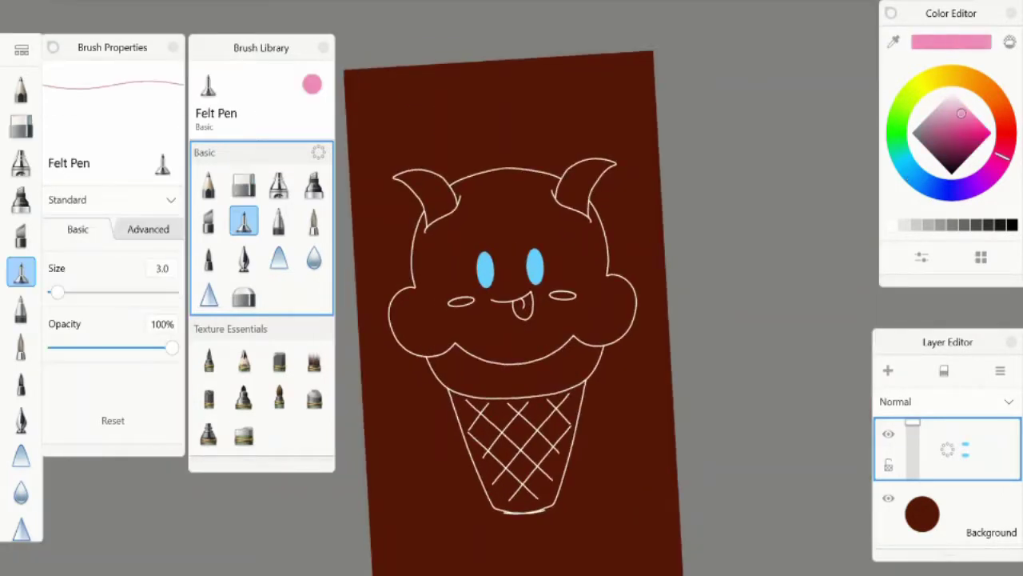
- Fill the tongue pink with the Fill tool
key("f")
key("ctrl+z")
scroll(512, 288, "up", 5)
left_click(492, 304)
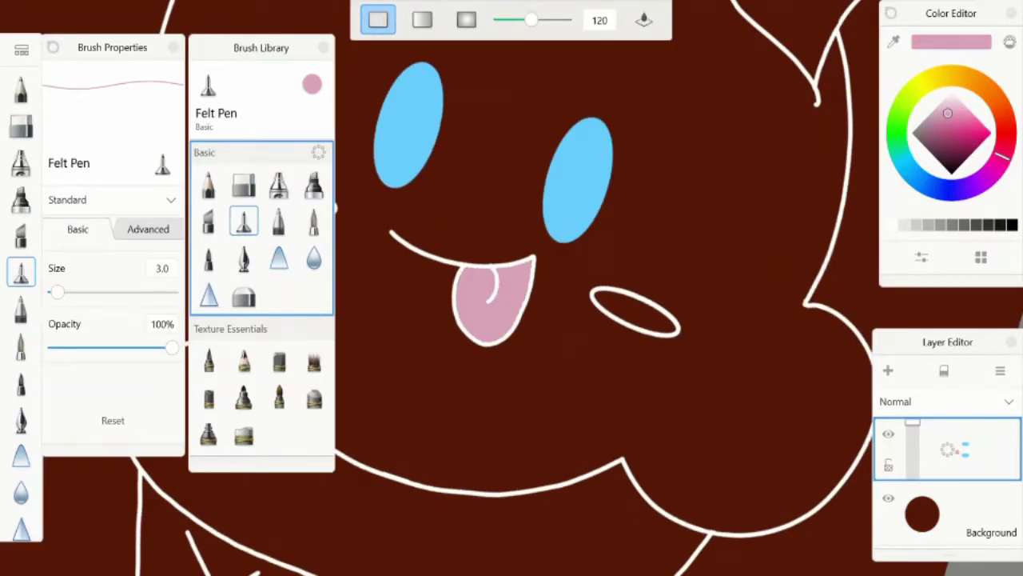
- Soften the tongue's inner curl line using the Blur brush at size 21.1
left_click(313, 257)
scroll(492, 304, "up", 5)
left_click_drag(170, 227, 98, 227)
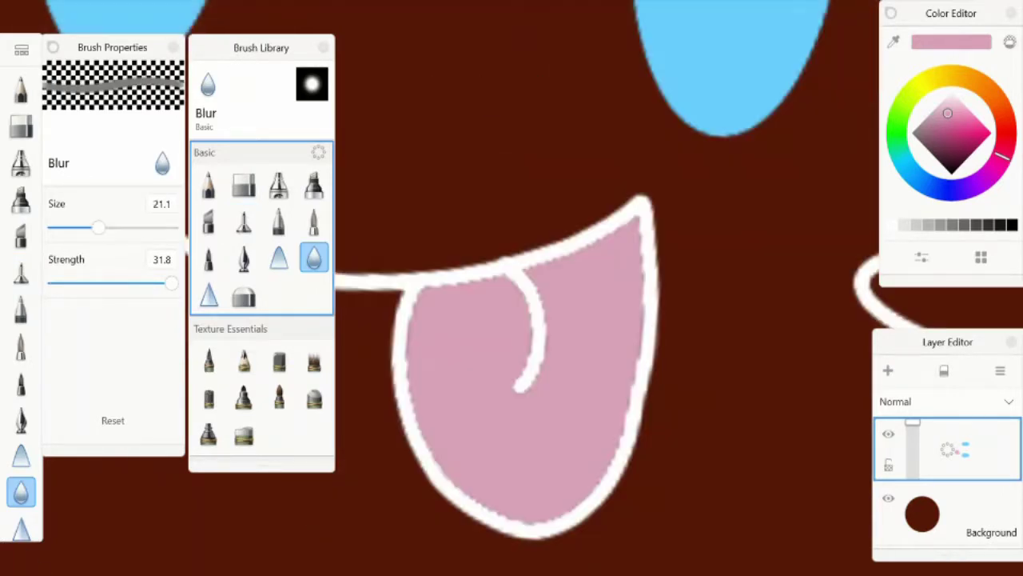
left_click_drag(511, 273, 521, 388)
key("ctrl+z")
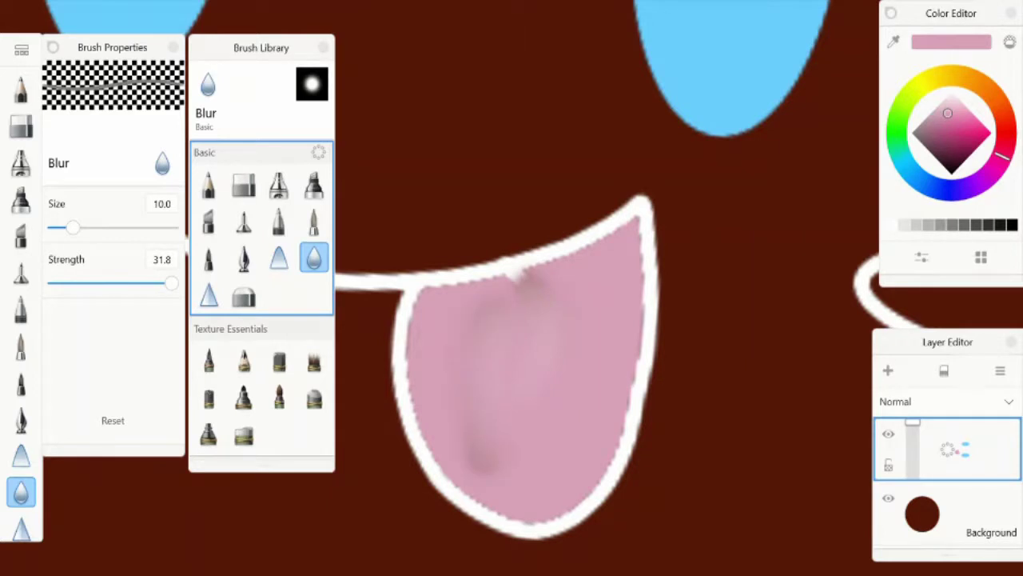
key("ctrl+z")
left_click(21, 90)
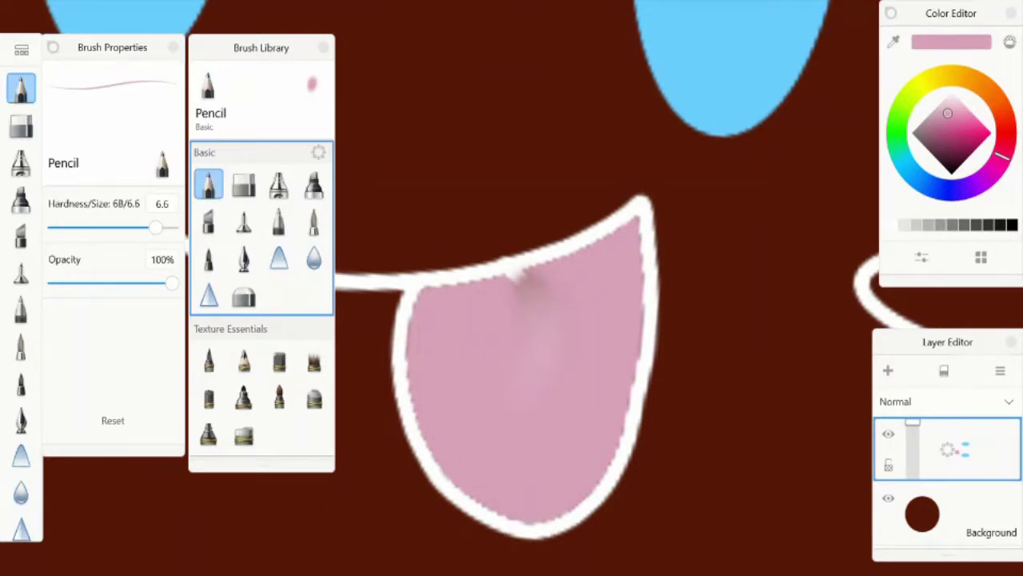
key("Home")
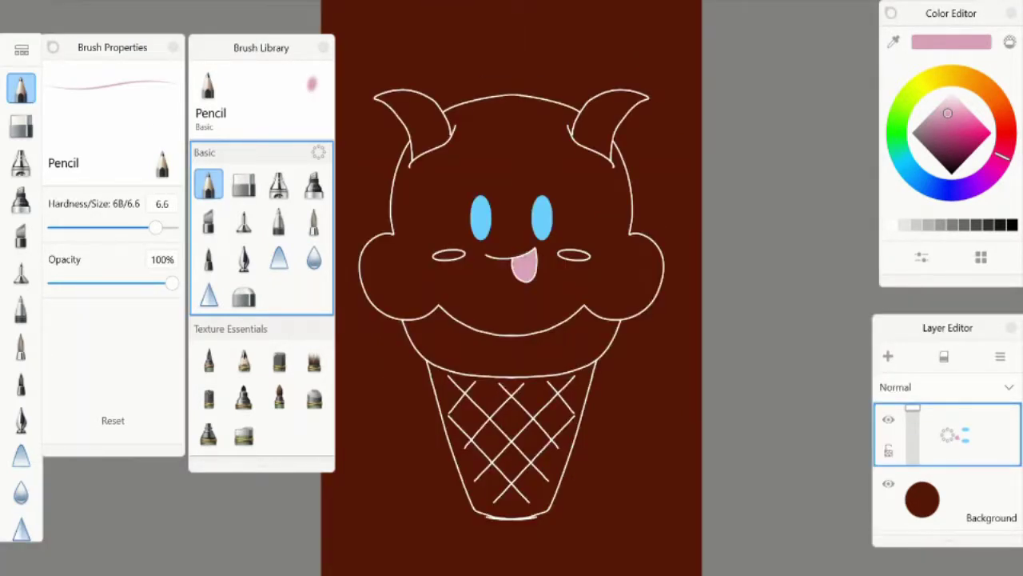
- Fill the right cheek hot pink, undoing the accidental full-canvas fill
scroll(512, 288, "up", 5)
left_click_drag(424, 349, 528, 352)
scroll(512, 344, "up", 5)
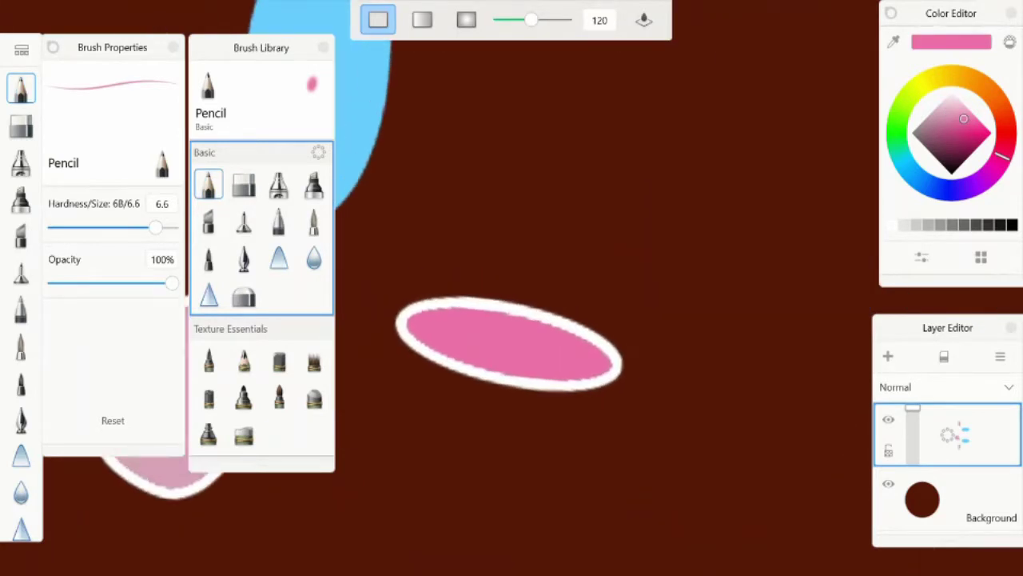
key("e")
key("ctrl+z")
scroll(512, 288, "down", 3)
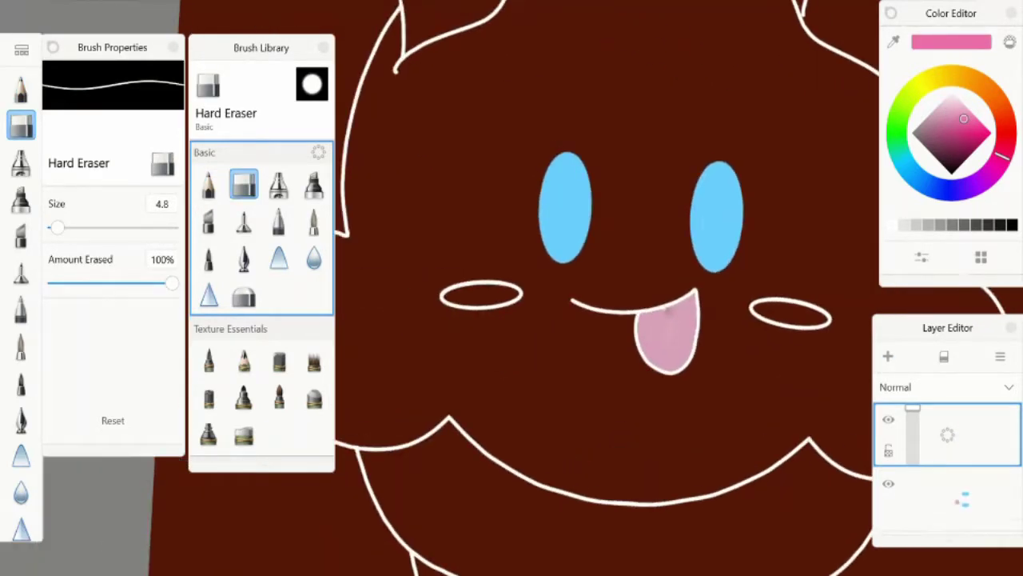
scroll(455, 239, "up", 5)
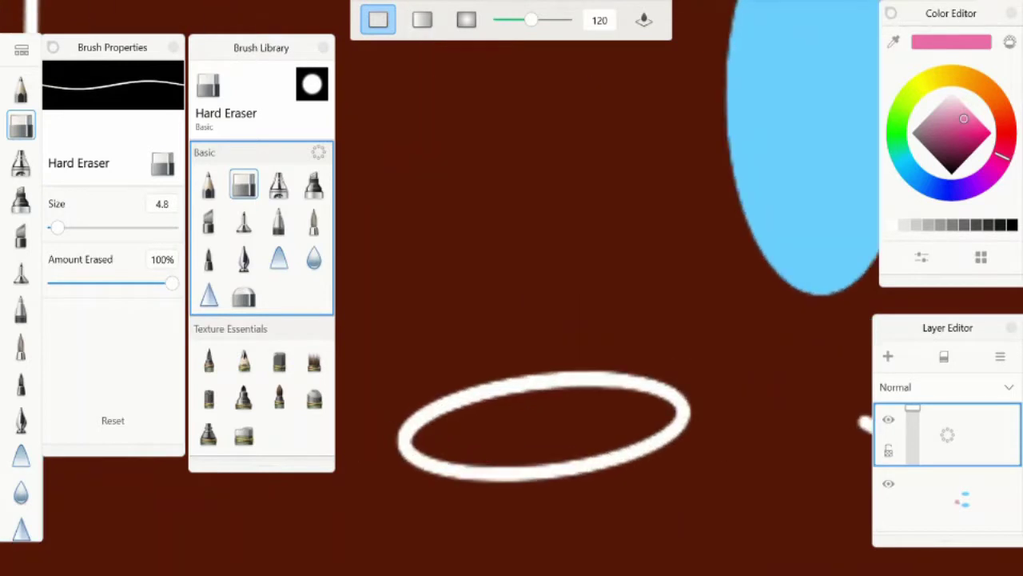
key("ctrl+z")
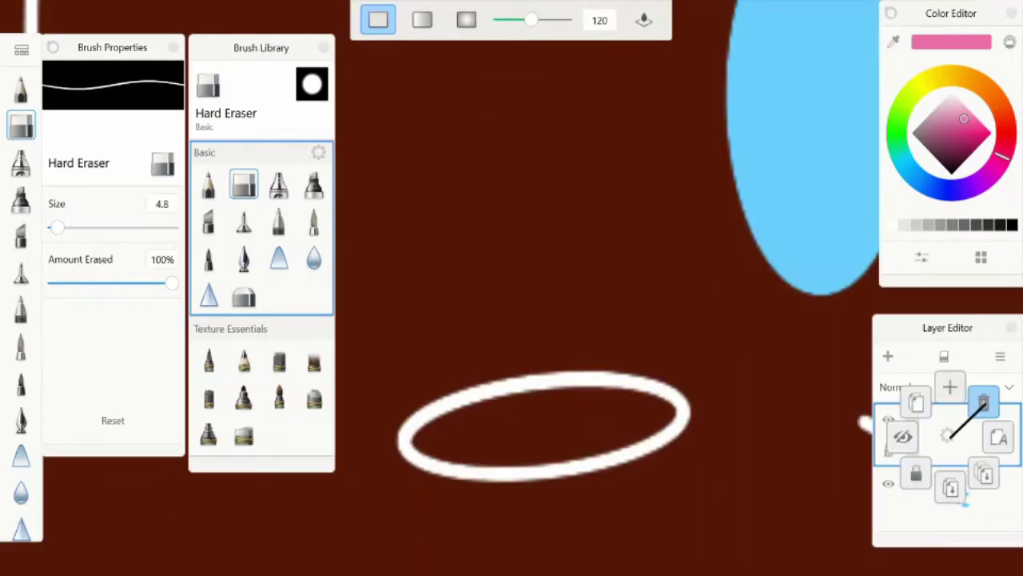
scroll(512, 288, "down", 2)
- Switch to the lower layer and move over to give the left cheek hot pink
left_click(948, 499)
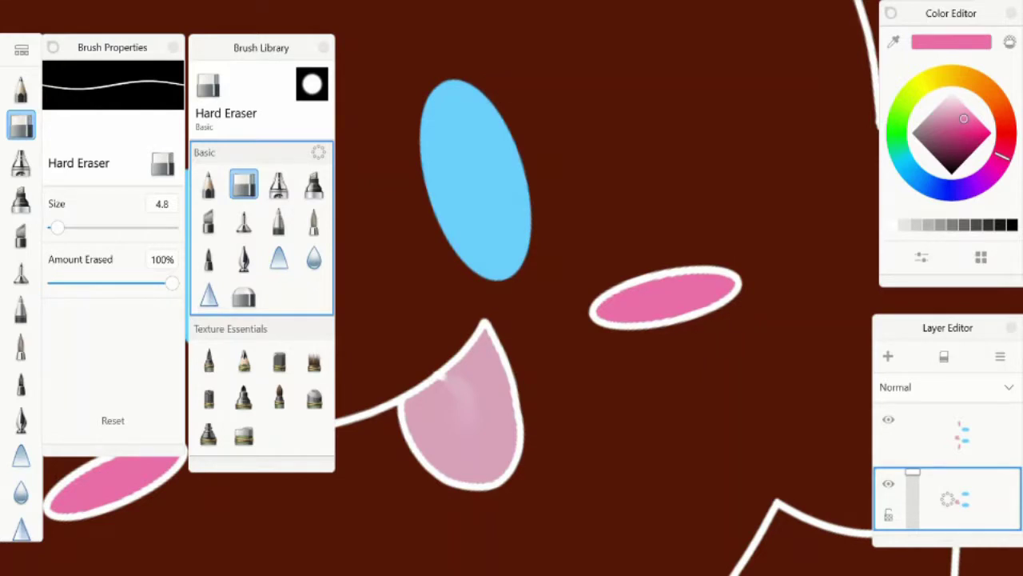
left_click_drag(460, 408, 792, 336)
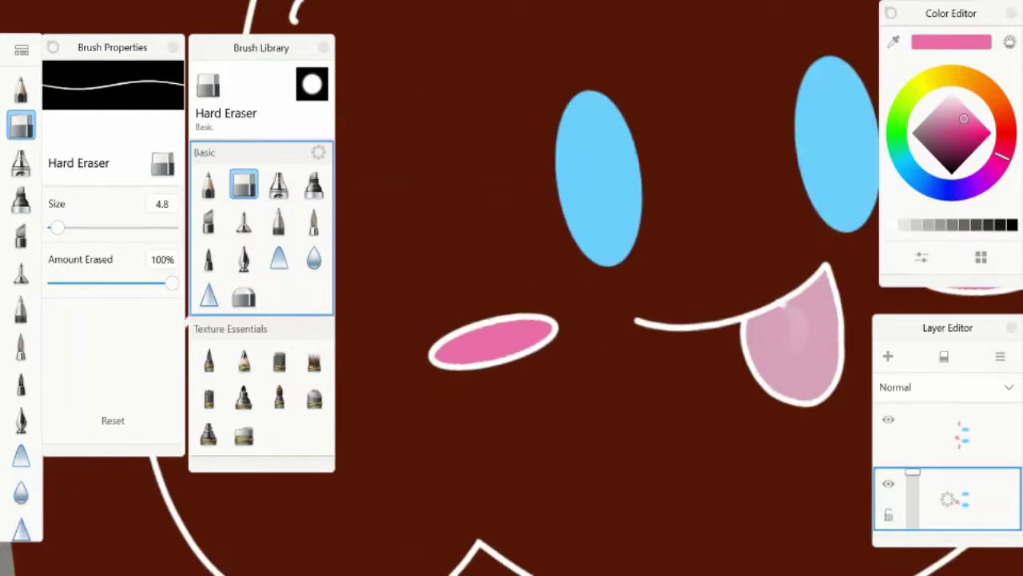
scroll(608, 288, "down", 3)
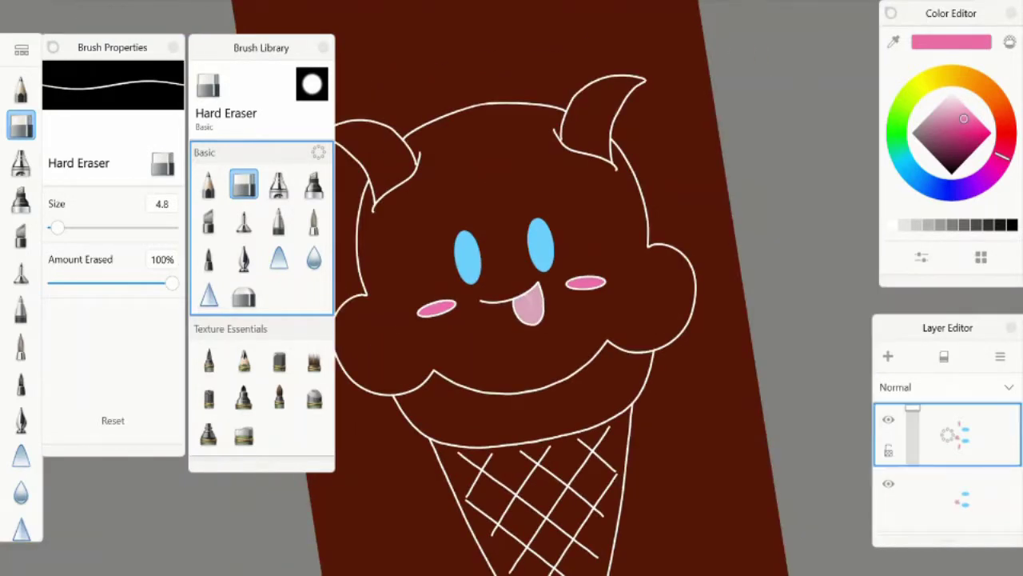
scroll(608, 288, "up", 3)
left_click(208, 184)
left_click(981, 257)
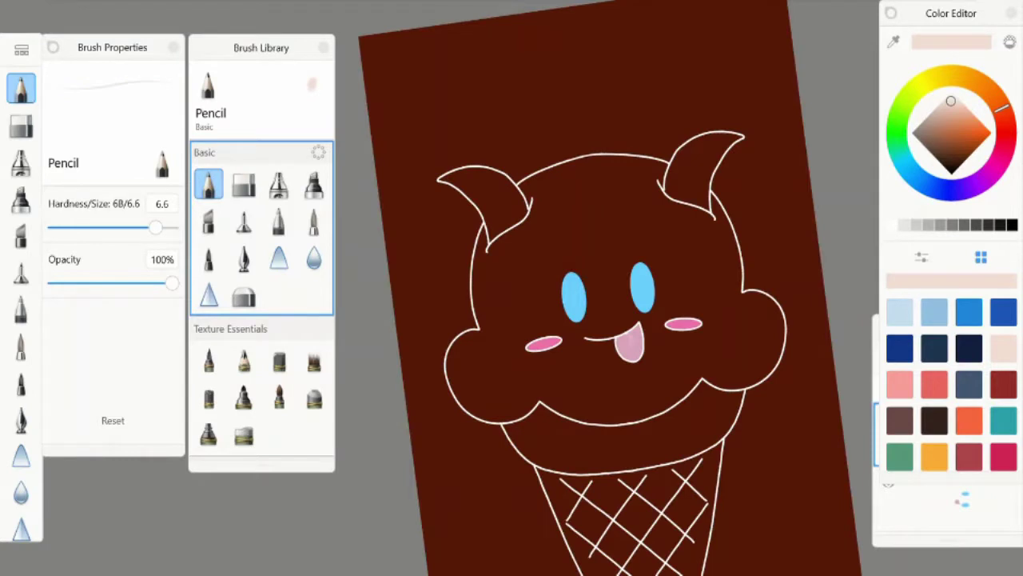
- Flood-fill the ice-cream scoop with cream colour
key("f")
left_click(615, 240)
left_click(981, 257)
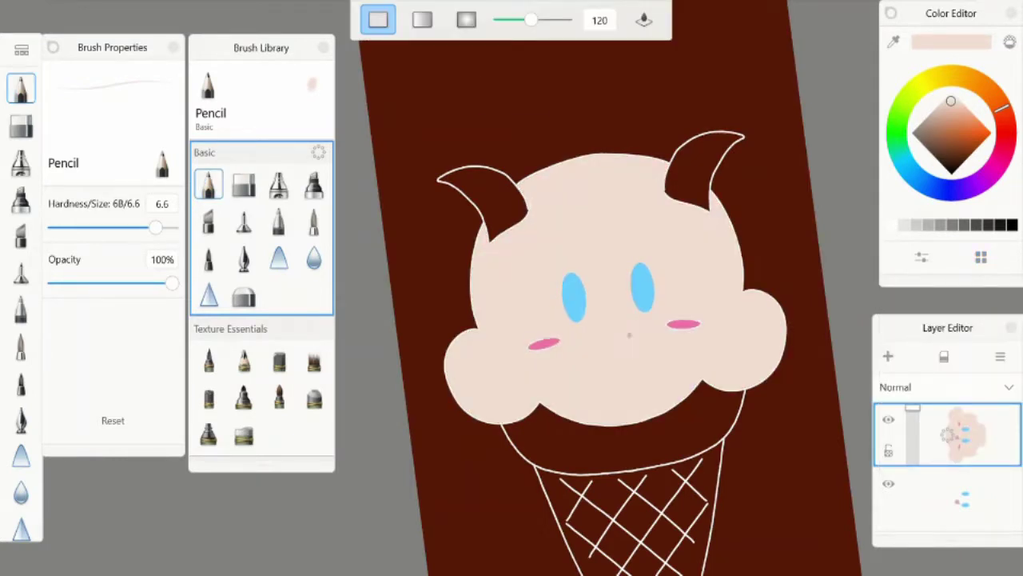
- Draw the mouth and tongue below the eyes and sample the eyes' blue colour
left_click_drag(630, 336, 608, 352)
scroll(629, 336, "up", 5)
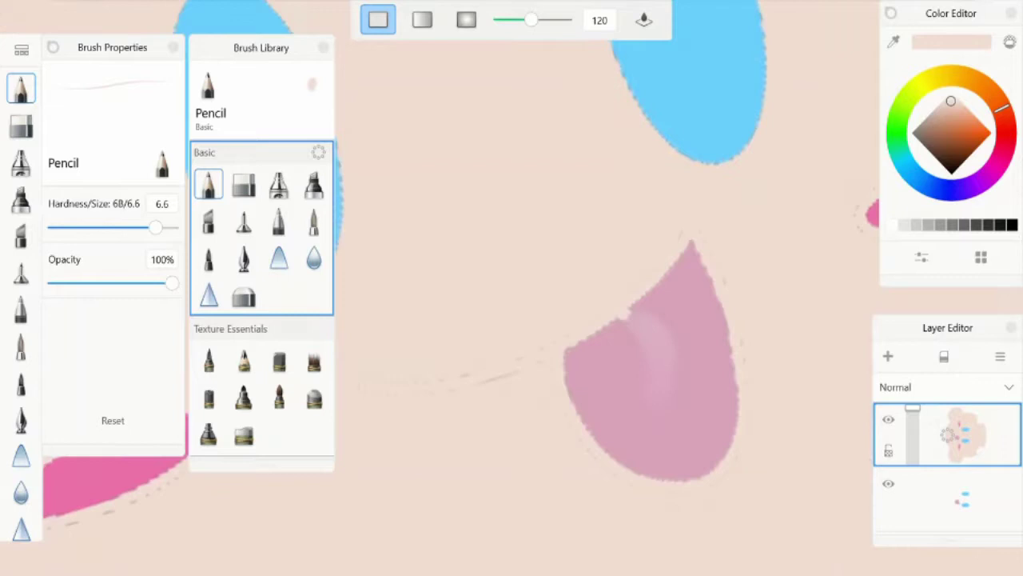
left_click(509, 190)
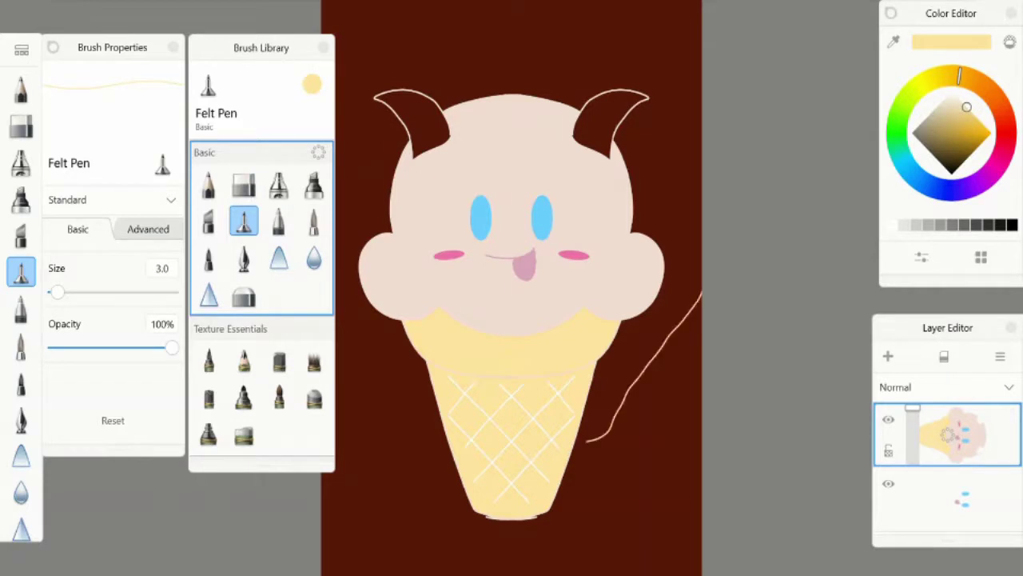
key("e")
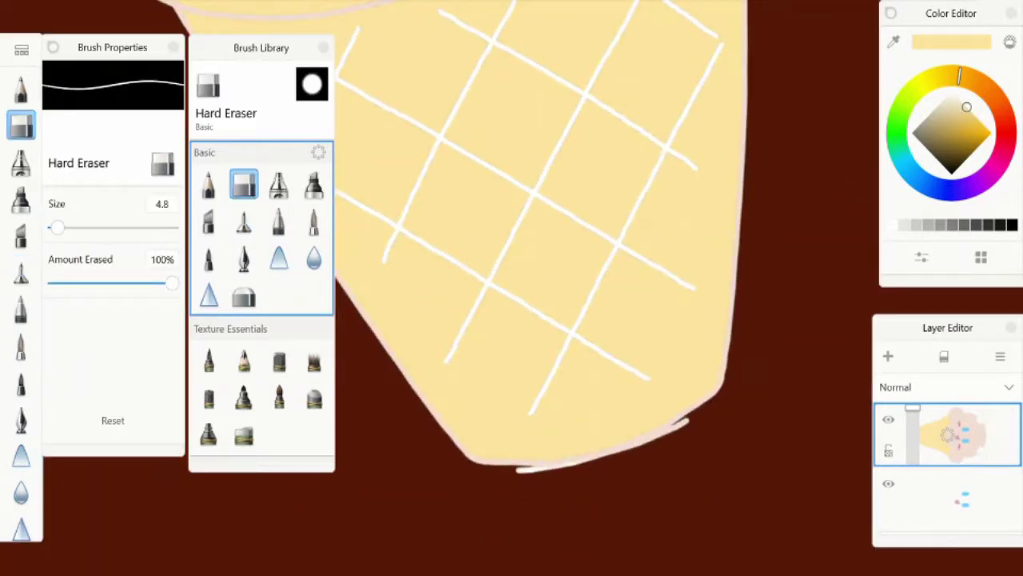
left_click(947, 497)
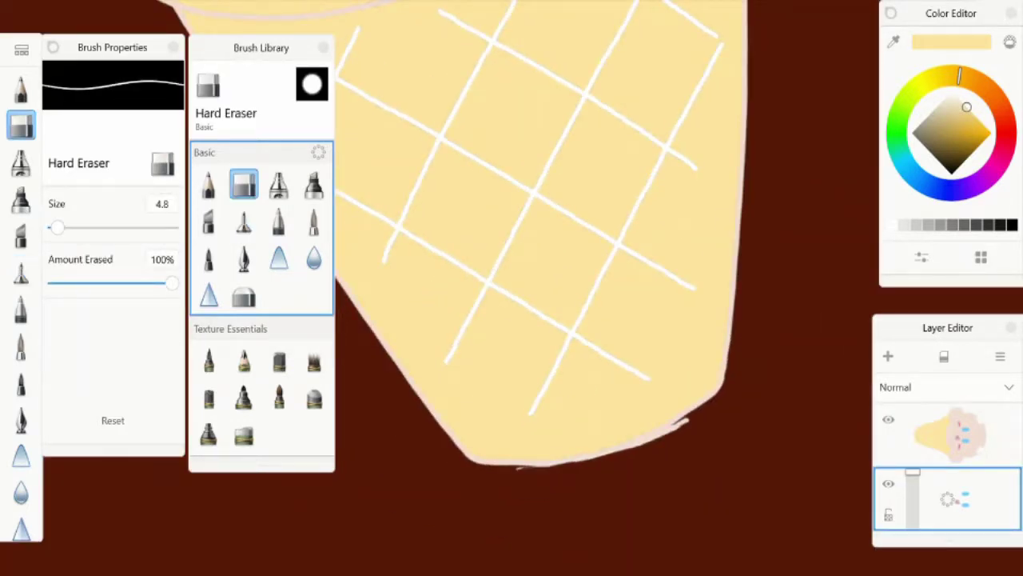
scroll(524, 223, "up", 5)
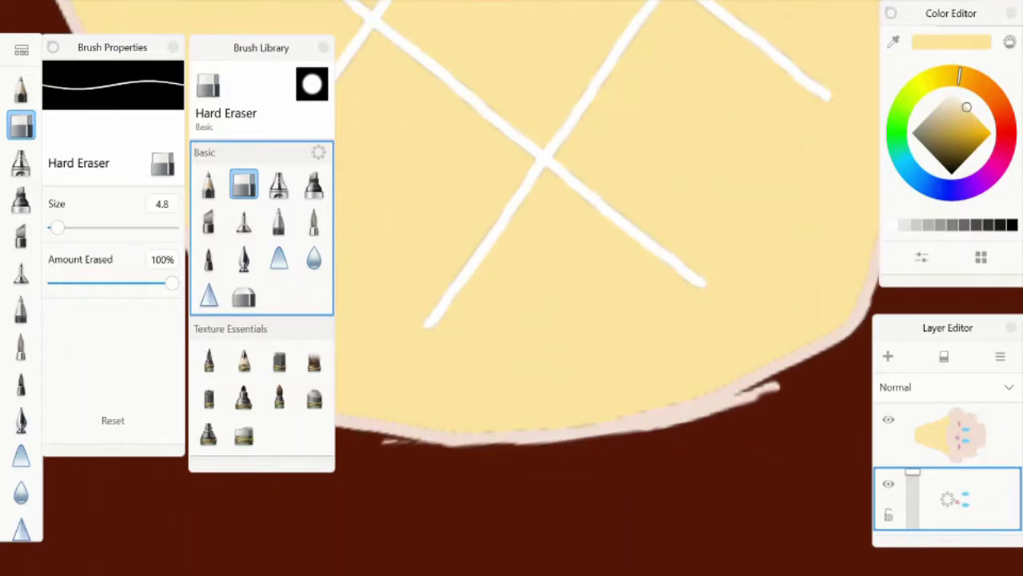
left_click(947, 432)
scroll(525, 240, "down", 10)
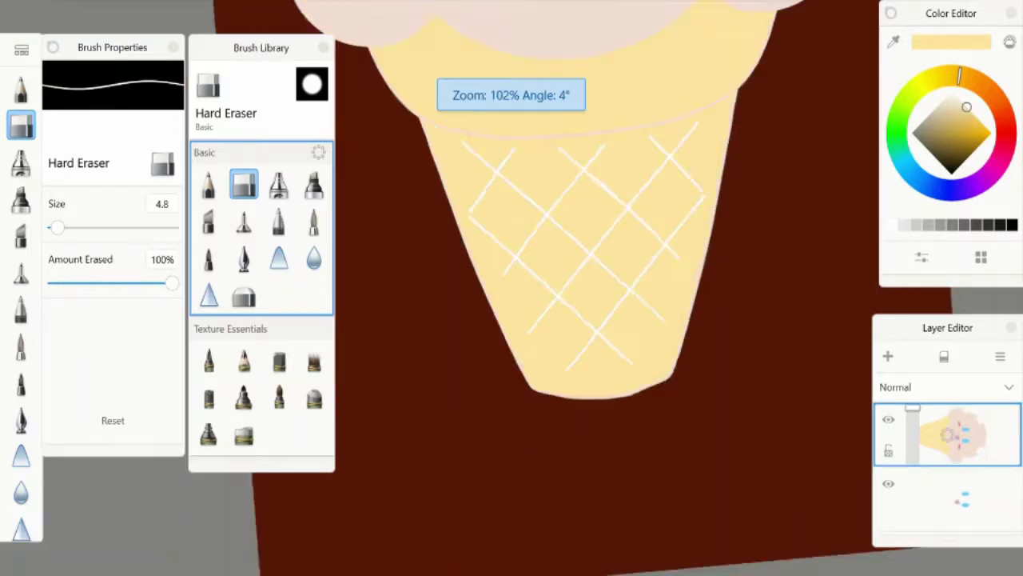
scroll(607, 288, "up", 3)
- Airbrush and soften golden shading along the cone's top band and left edge
key("e")
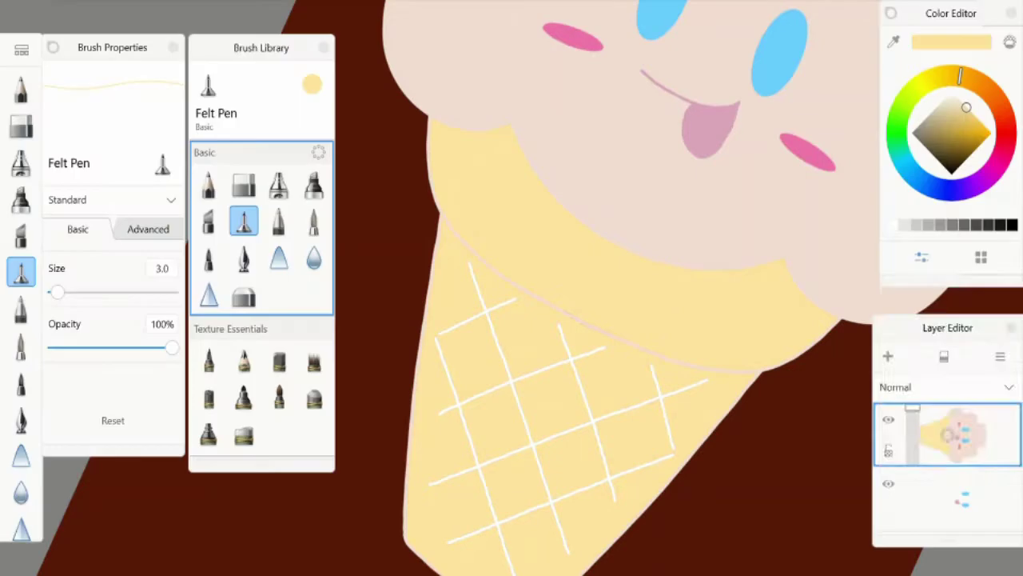
left_click(279, 184)
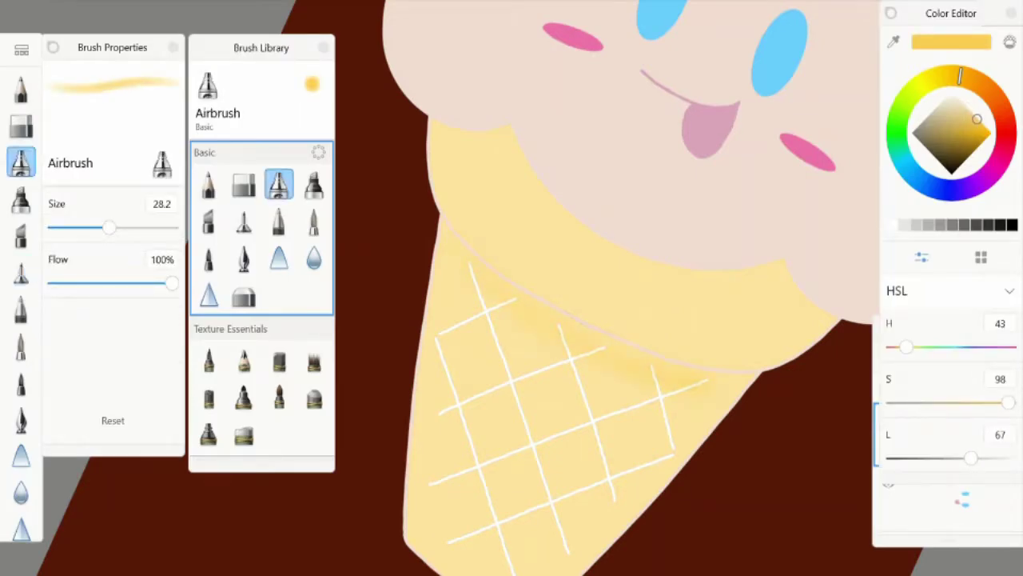
left_click(314, 256)
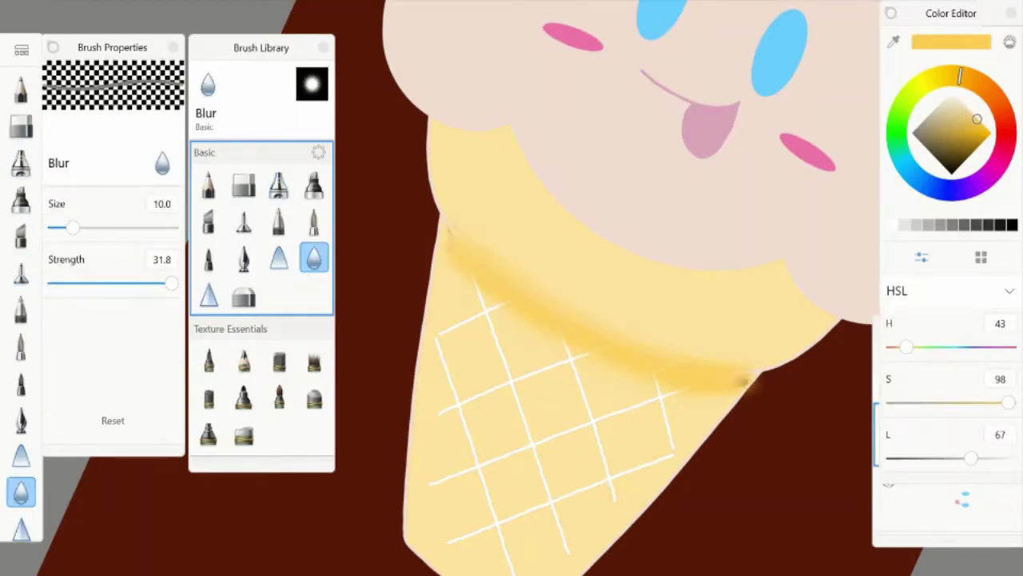
left_click_drag(745, 382, 727, 396)
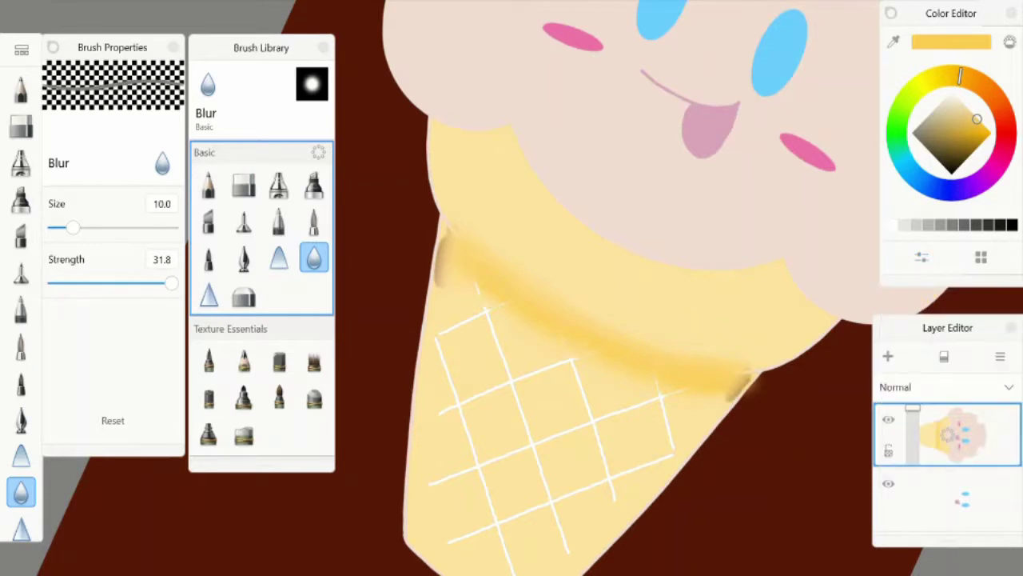
left_click(278, 185)
mouse_move(431, 160)
left_mouse_down()
mouse_move(447, 220)
mouse_move(404, 556)
left_mouse_up()
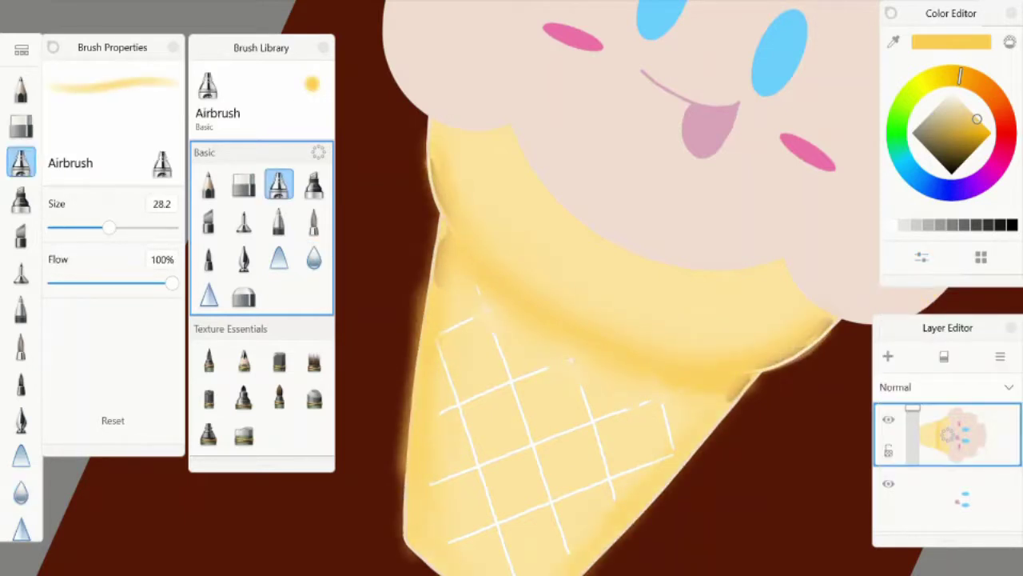
- Blur the white waffle lines into the cone with a size 68.4 Blur brush
key("b")
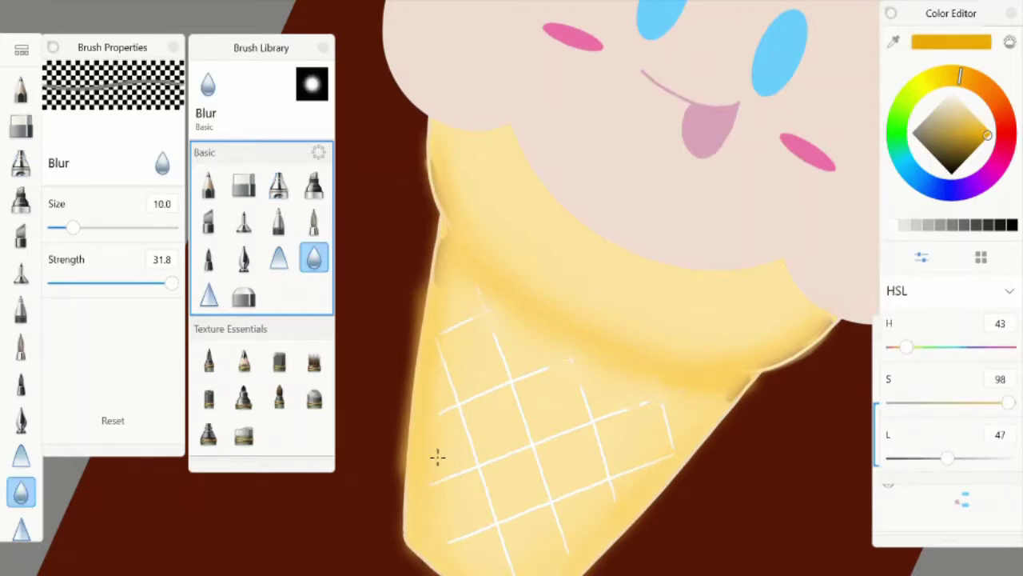
left_click_drag(672, 416, 608, 528)
left_click_drag(560, 416, 448, 528)
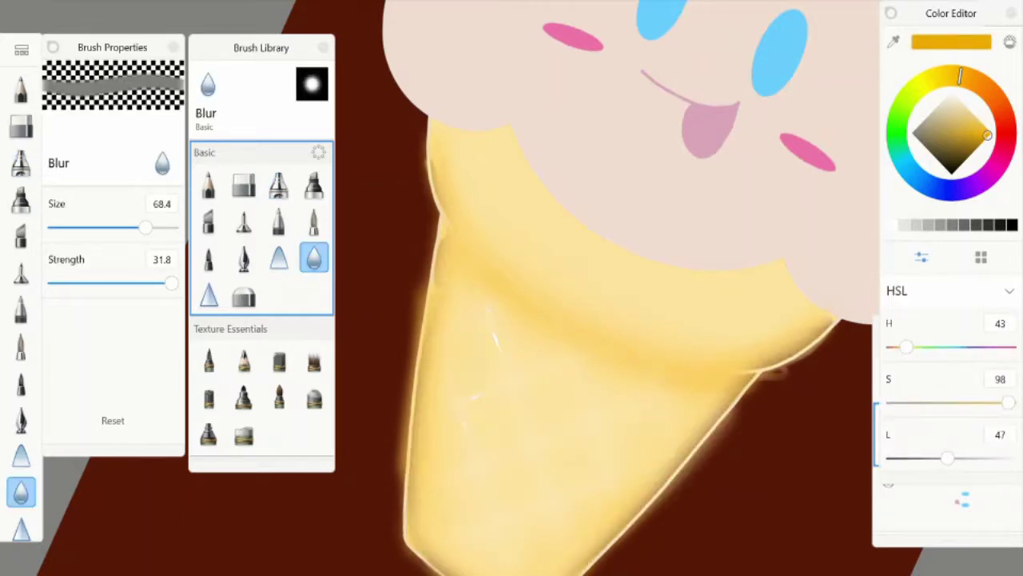
left_click_drag(432, 119, 424, 344)
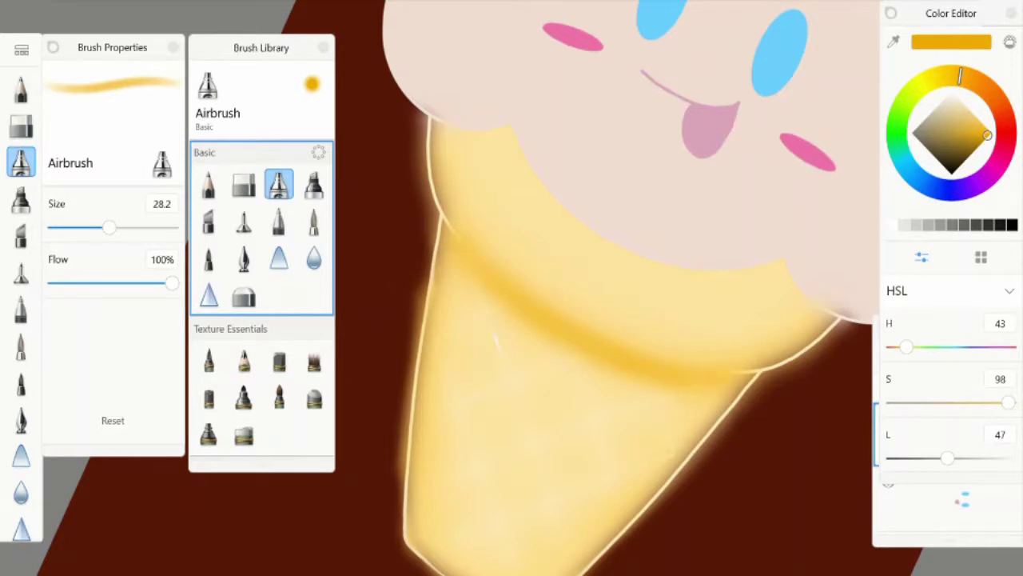
- Erase stray shading along the cone's lower-right edge with the Hard Eraser
key("e")
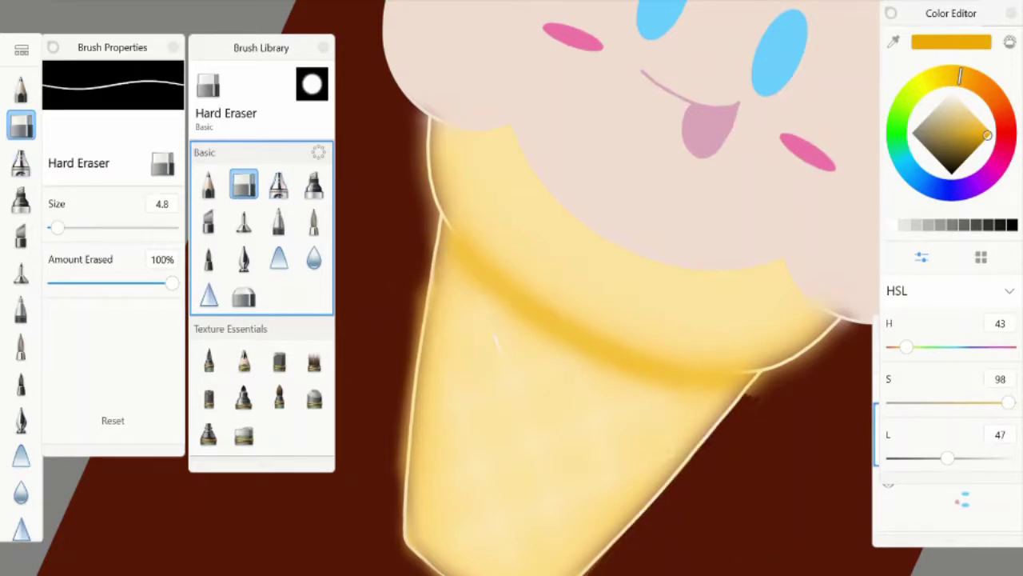
left_click_drag(494, 339, 618, 331)
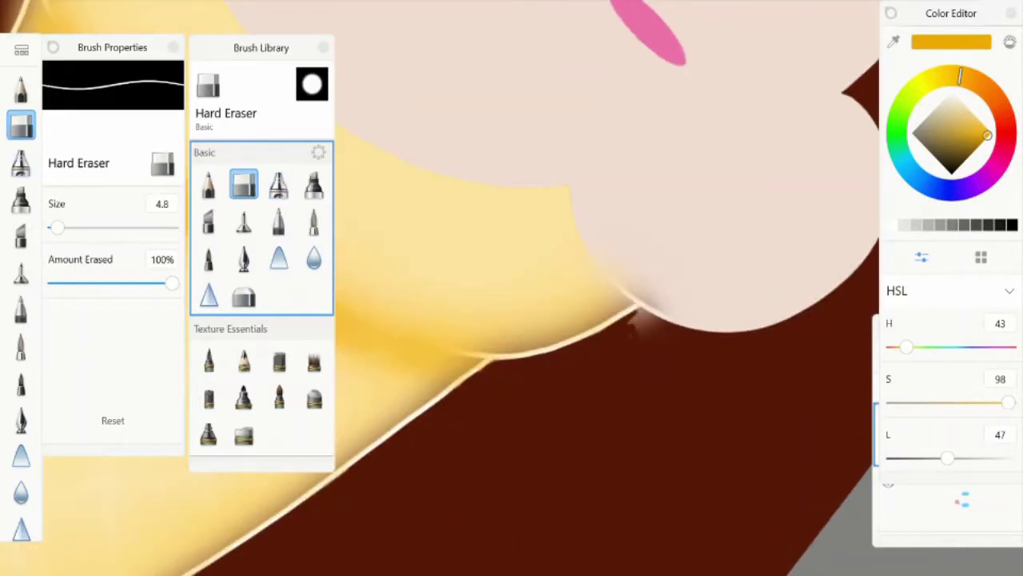
scroll(438, 457, "down", 3)
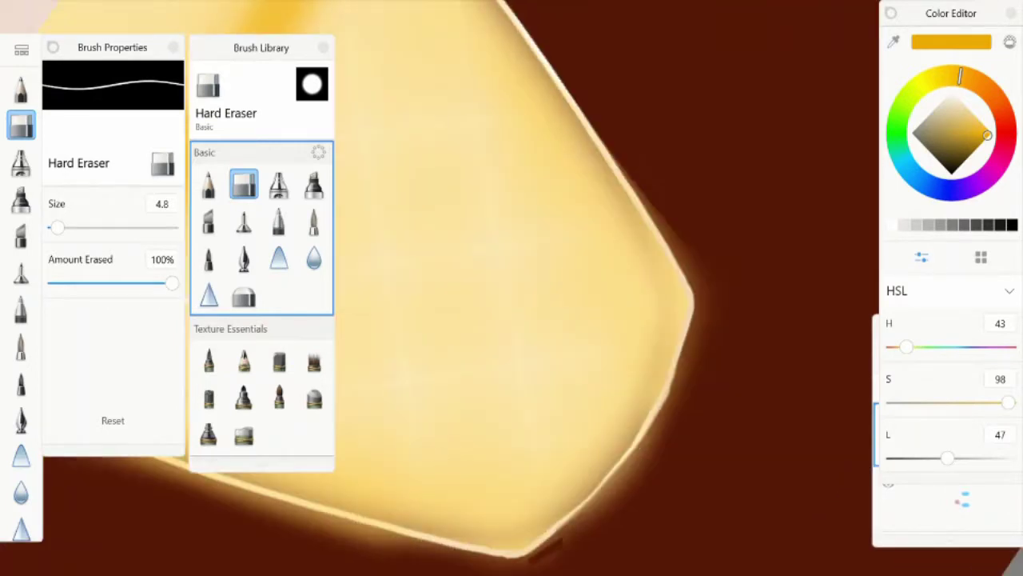
scroll(437, 456, "up", 2)
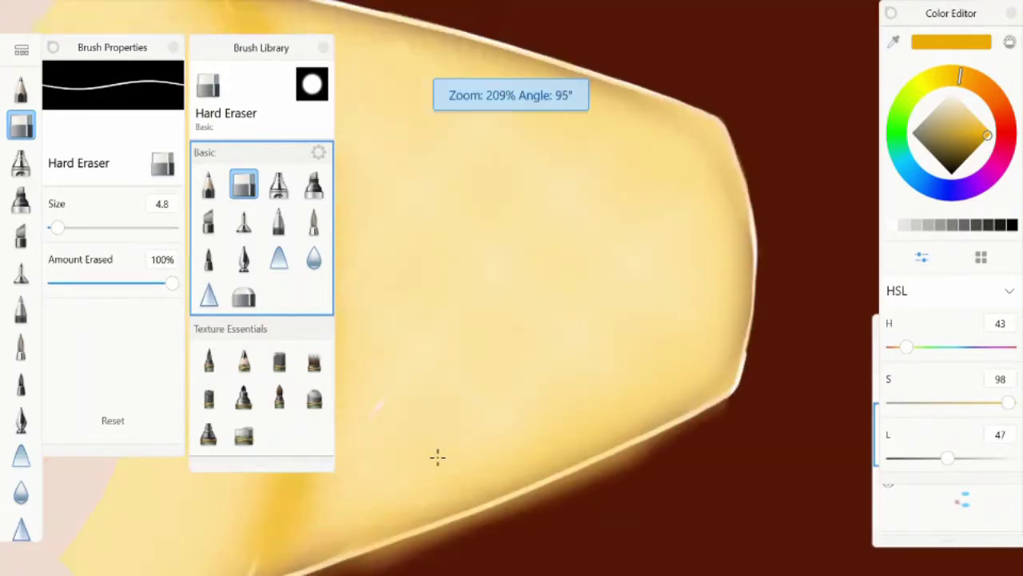
left_click_drag(559, 448, 626, 256)
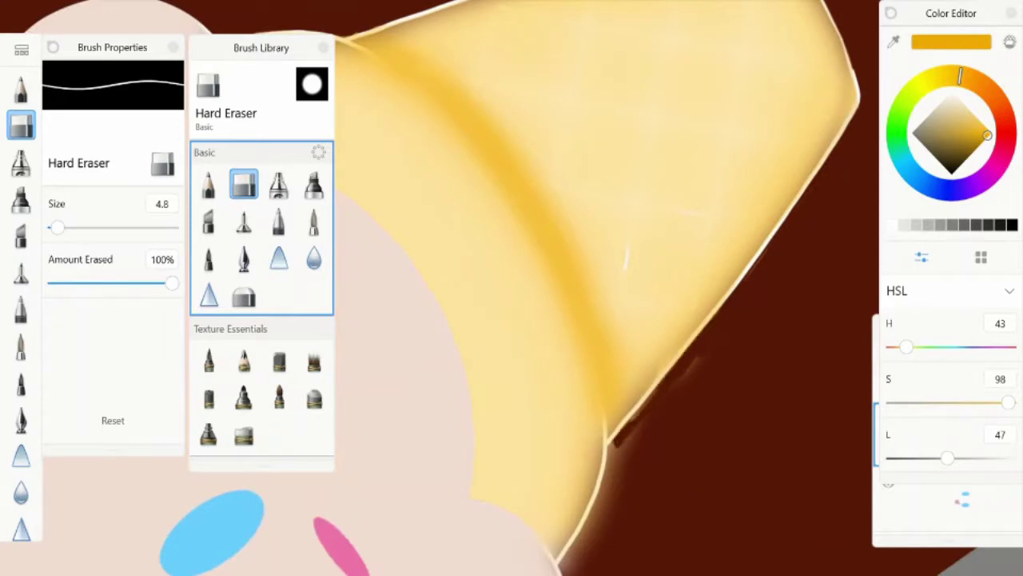
left_click_drag(569, 570, 622, 463)
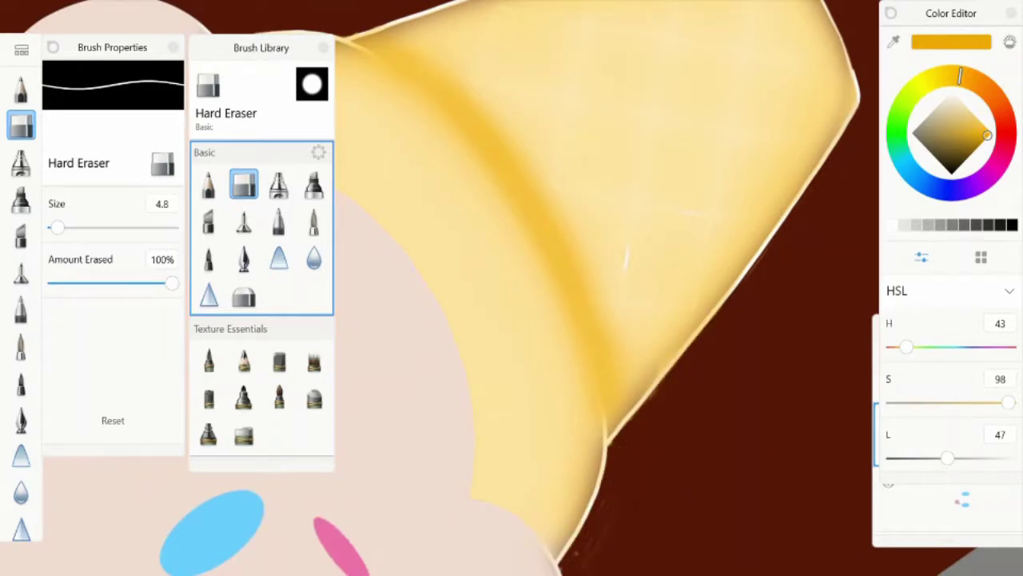
scroll(511, 288, "down", 5)
key("ctrl+l")
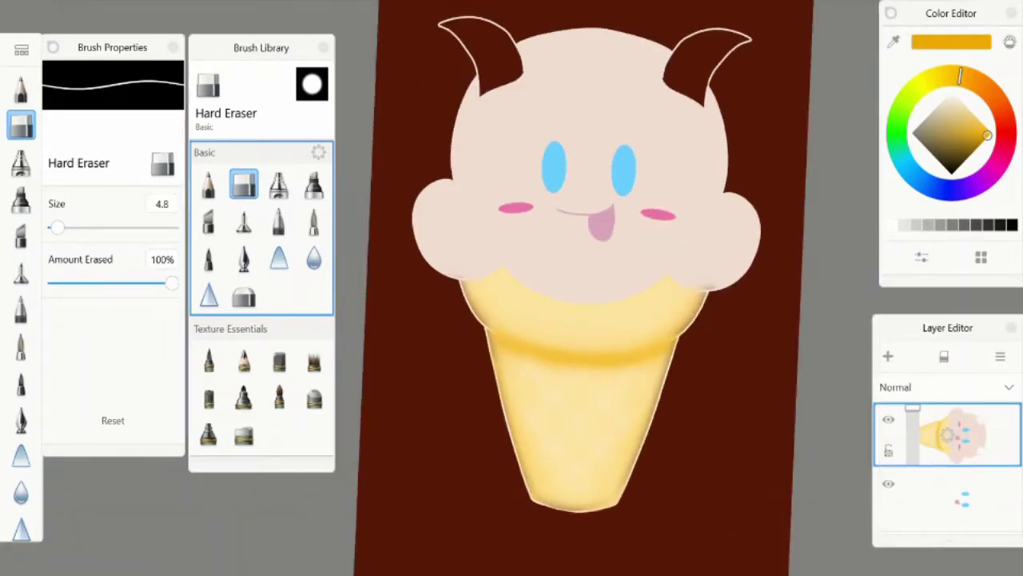
key("a")
scroll(512, 288, "up", 5)
- Airbrush six soft golden dots across the cone
left_click(566, 298)
left_click(507, 231)
left_click(617, 387)
left_click(503, 356)
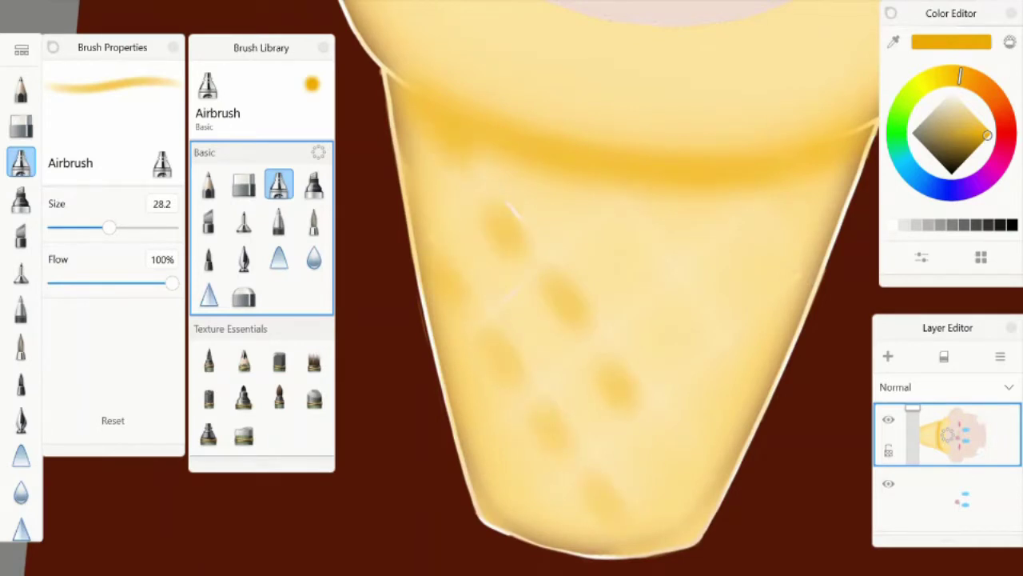
left_click(646, 251)
left_click(686, 314)
- Add curved golden crescent strokes around the dots across the whole cone
left_click_drag(756, 228, 788, 311)
left_click_drag(489, 256, 589, 361)
left_click_drag(609, 266, 703, 381)
left_click_drag(697, 409, 737, 455)
left_click_drag(647, 464, 704, 512)
left_click_drag(600, 519, 622, 534)
left_click_drag(483, 392, 524, 431)
left_click_drag(452, 307, 489, 345)
left_click_drag(808, 220, 844, 248)
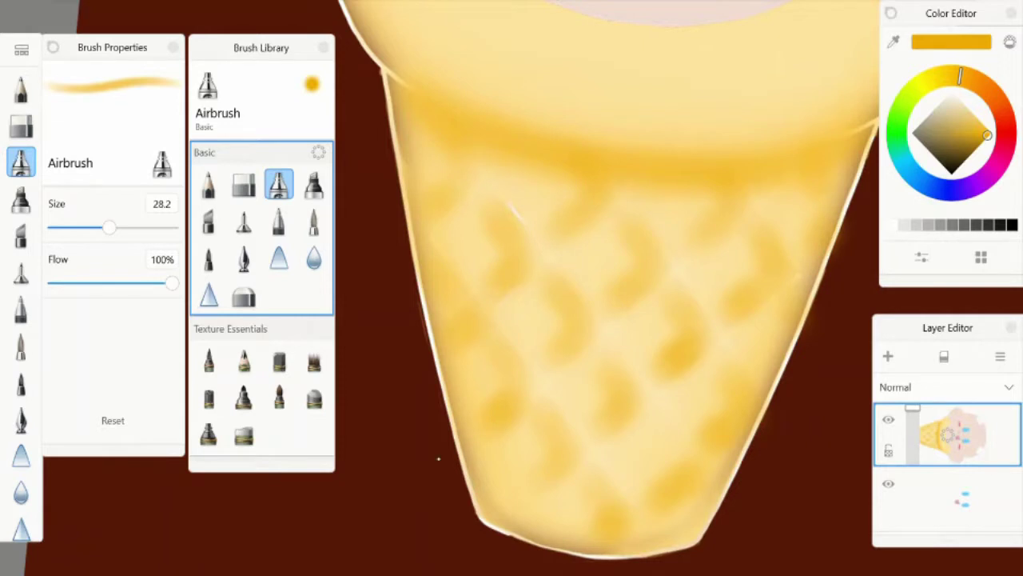
scroll(438, 459, "down", 5)
- Trim the cone's side edges straight with the Hard Eraser along a vertical ruler guide
key("e")
scroll(607, 288, "up", 5)
key("r")
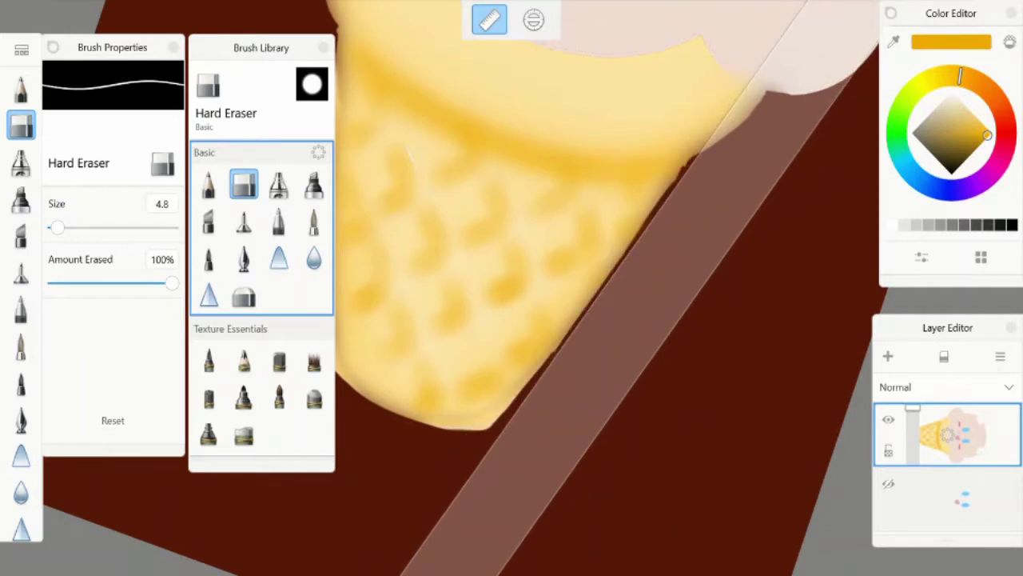
left_click_drag(560, 240, 608, 288)
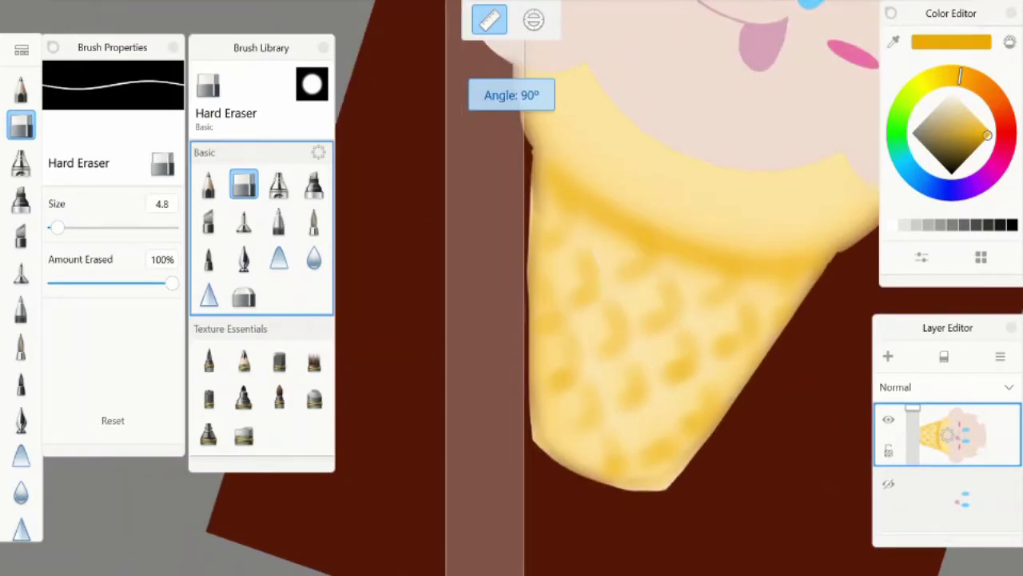
key("r")
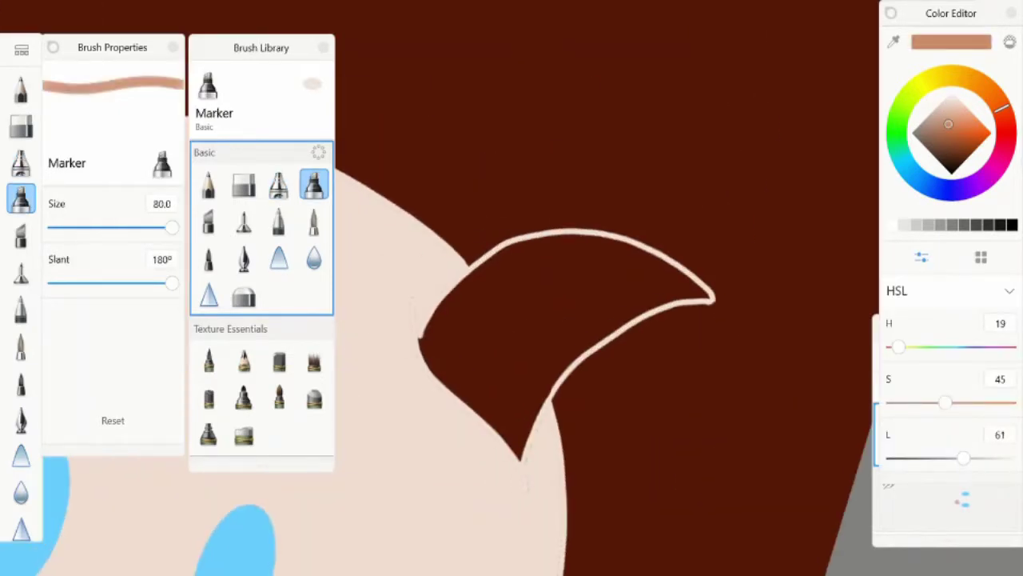
- Shrink the Marker to about size 8 and fill the first horn with tan
left_click_drag(170, 227, 96, 227)
left_click_drag(472, 328, 492, 335)
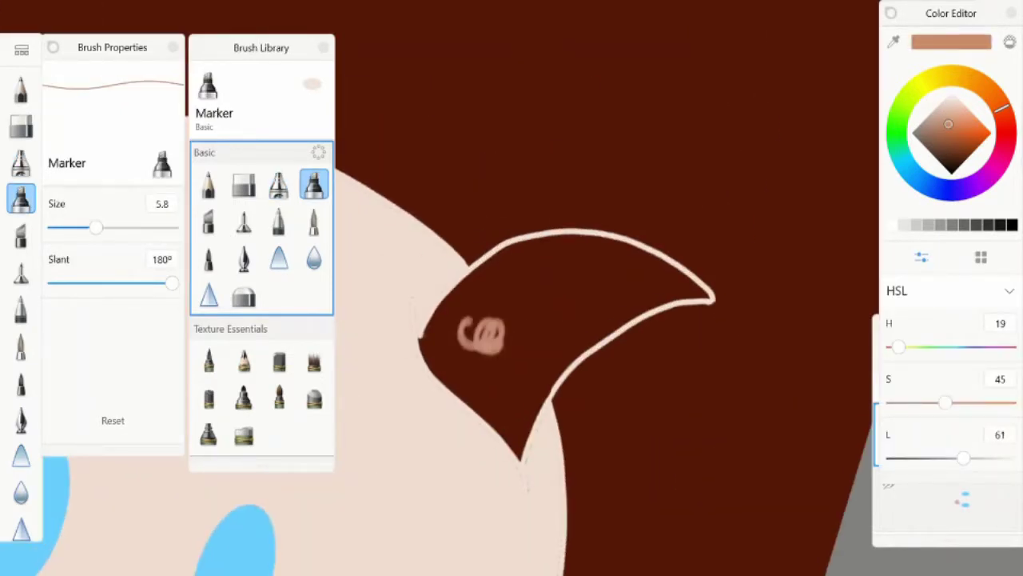
left_click_drag(424, 336, 559, 244)
left_click_drag(96, 227, 112, 227)
mouse_move(435, 320)
left_mouse_down()
mouse_move(588, 240)
mouse_move(420, 352)
mouse_move(496, 420)
left_mouse_up()
left_click_drag(452, 387, 518, 456)
scroll(511, 320, "up", 2)
mouse_move(488, 272)
left_mouse_down()
mouse_move(519, 375)
mouse_move(623, 264)
mouse_move(856, 280)
mouse_move(536, 136)
mouse_move(479, 208)
mouse_move(544, 160)
mouse_move(580, 304)
mouse_move(612, 144)
mouse_move(807, 235)
mouse_move(780, 200)
mouse_move(688, 144)
mouse_move(675, 188)
left_mouse_up()
mouse_move(680, 139)
left_mouse_down()
mouse_move(632, 196)
mouse_move(672, 240)
mouse_move(763, 239)
left_mouse_up()
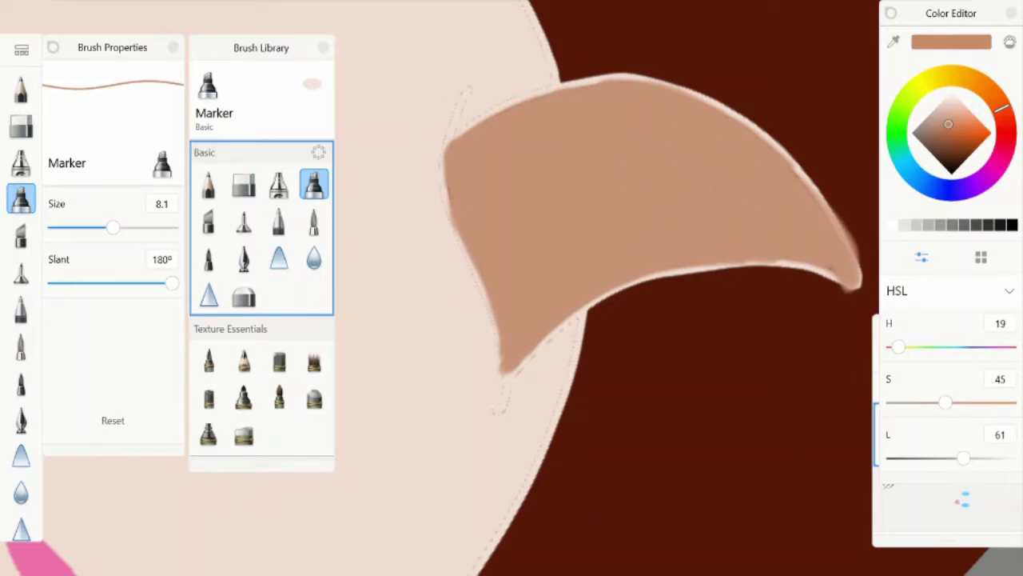
- Paint tan along the second horn's left, right and bottom inner edges
left_click_drag(364, 424, 472, 272)
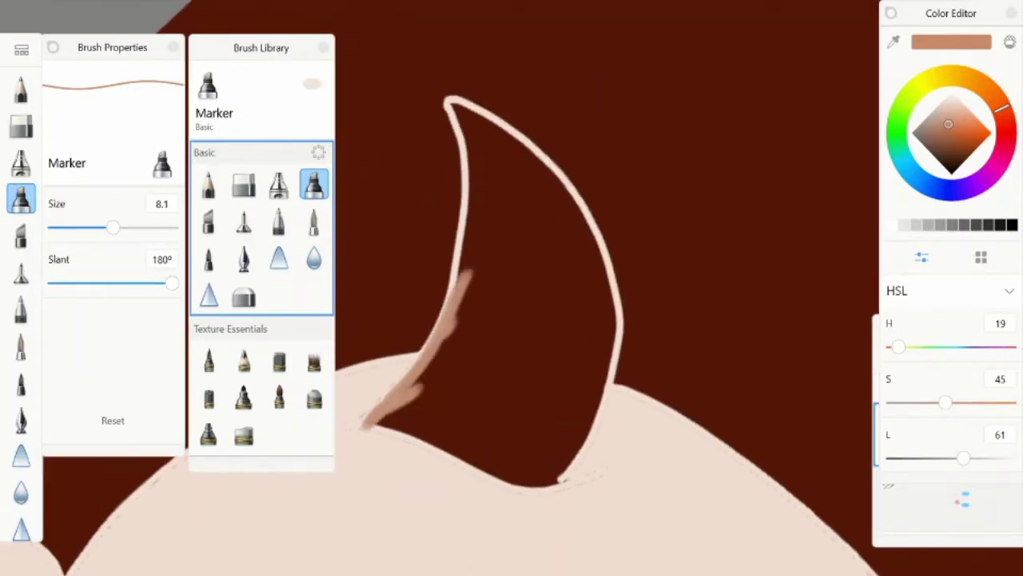
left_click_drag(472, 320, 516, 152)
left_click_drag(484, 120, 571, 472)
mouse_move(596, 264)
left_mouse_down()
mouse_move(576, 476)
mouse_move(376, 424)
left_mouse_up()
left_click_drag(516, 476, 400, 395)
mouse_move(436, 328)
left_mouse_down()
mouse_move(483, 452)
mouse_move(560, 480)
left_mouse_up()
left_click_drag(567, 363, 531, 444)
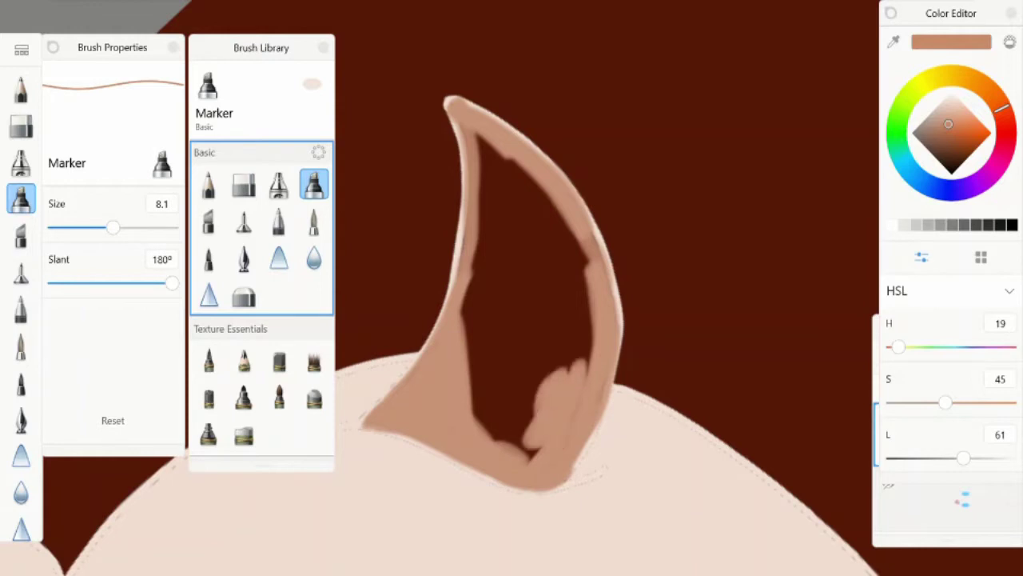
- Cover the second horn's remaining dark interior with tan from the top down
left_click_drag(587, 367, 560, 200)
mouse_move(592, 280)
left_mouse_down()
mouse_move(548, 196)
mouse_move(475, 272)
left_mouse_up()
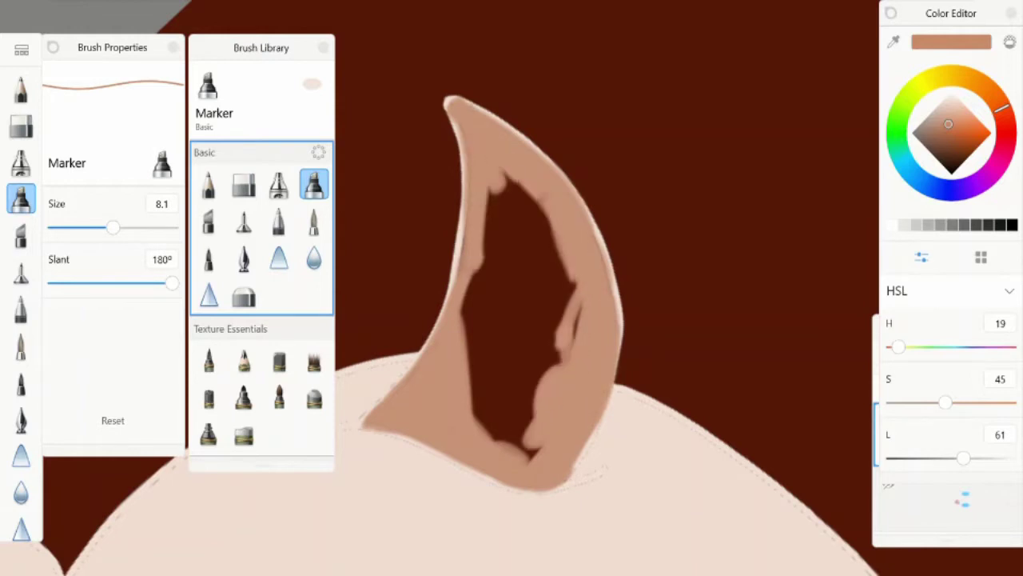
left_click_drag(495, 192, 479, 363)
left_click_drag(512, 176, 476, 383)
left_click_drag(560, 199, 512, 319)
left_click_drag(576, 216, 559, 336)
mouse_move(506, 240)
left_mouse_down()
mouse_move(488, 344)
mouse_move(500, 448)
left_mouse_up()
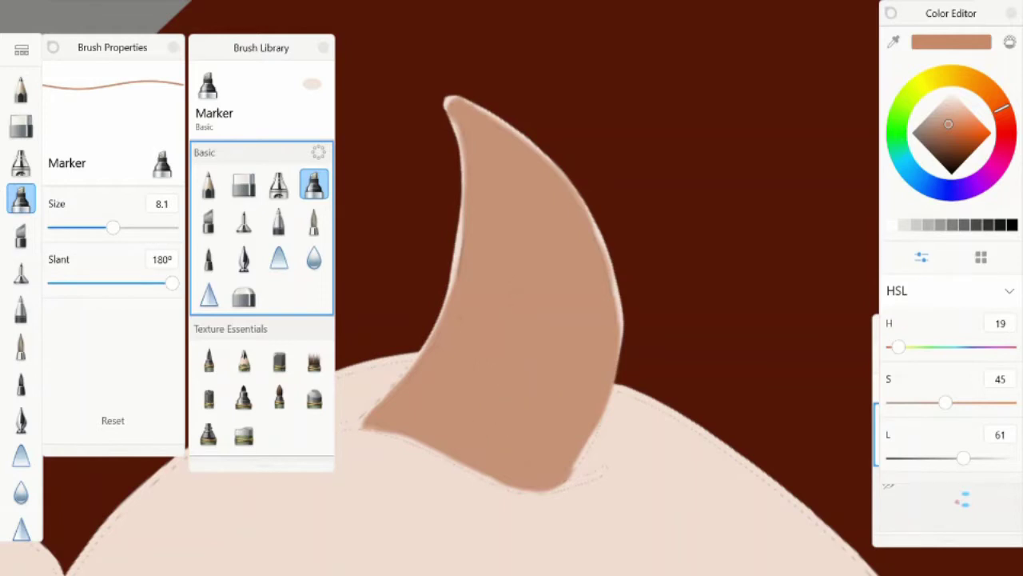
- Trim and straighten the horn's right edge with the Hard Eraser
key("e")
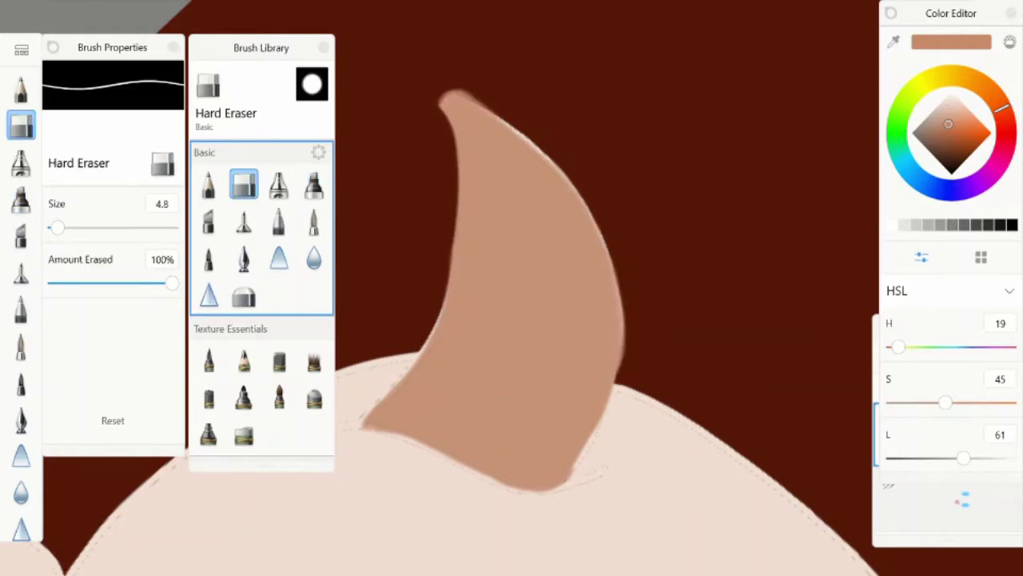
scroll(560, 288, "up", 3)
left_click_drag(576, 192, 424, 384)
left_click_drag(592, 80, 479, 335)
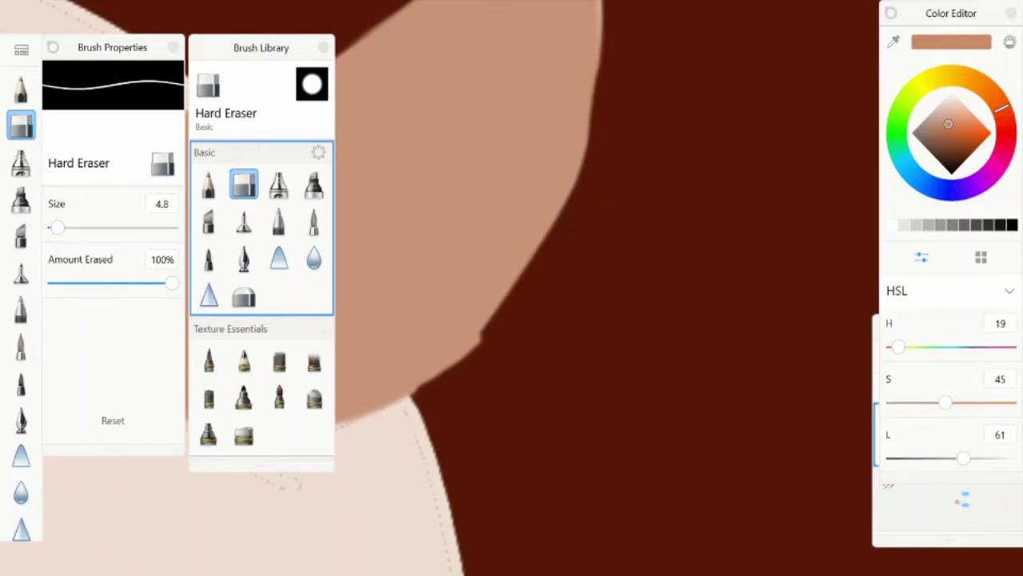
scroll(512, 288, "down", 3)
scroll(511, 287, "down", 2)
scroll(480, 336, "up", 3)
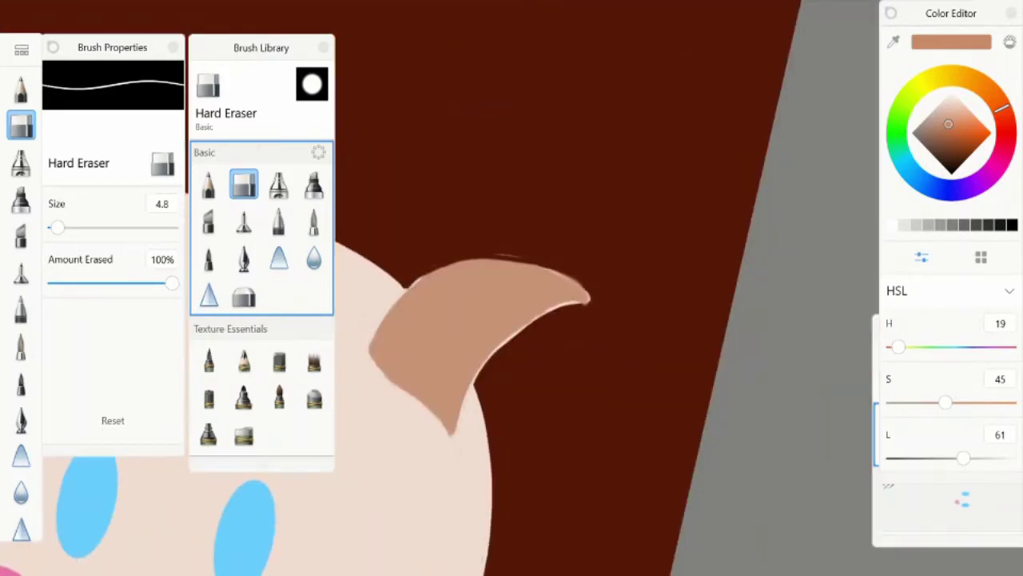
scroll(480, 319, "down", 1)
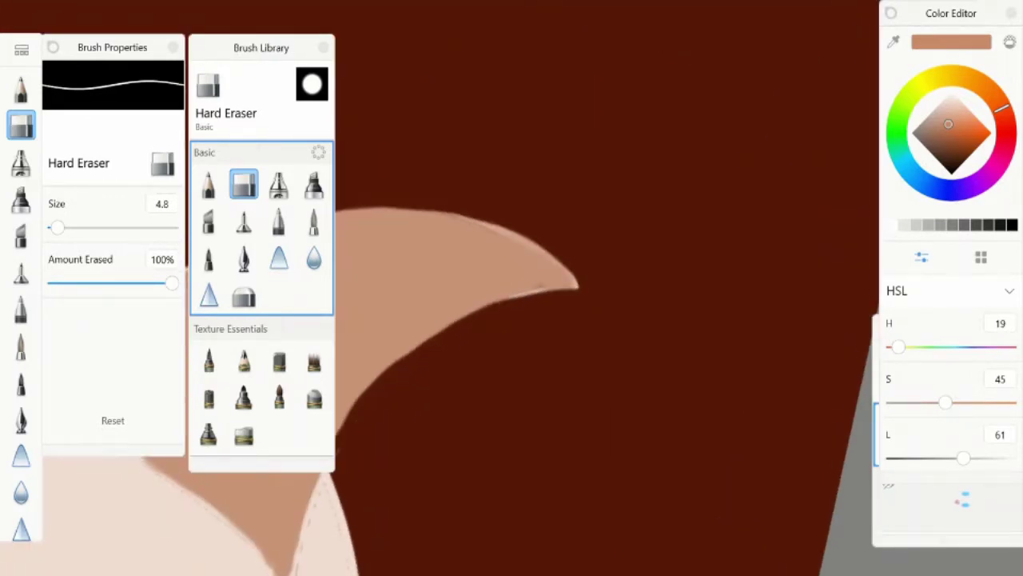
scroll(480, 319, "up", 2)
scroll(512, 287, "down", 3)
scroll(511, 288, "up", 1)
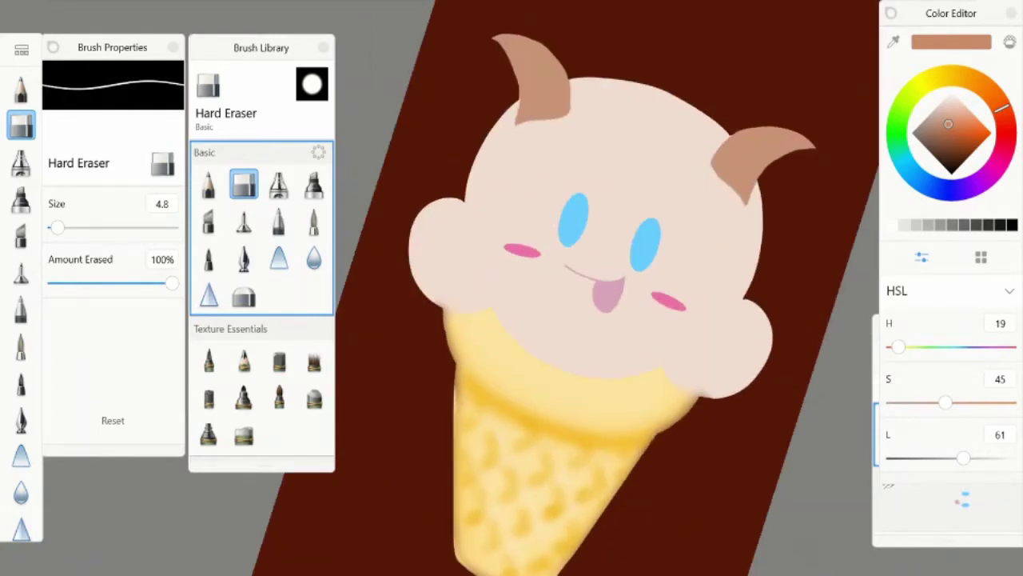
scroll(512, 192, "up", 3)
- Draw darker yellow chevron waffle marks over the cone with the size 4.2 Paintbrush
left_click(512, 192)
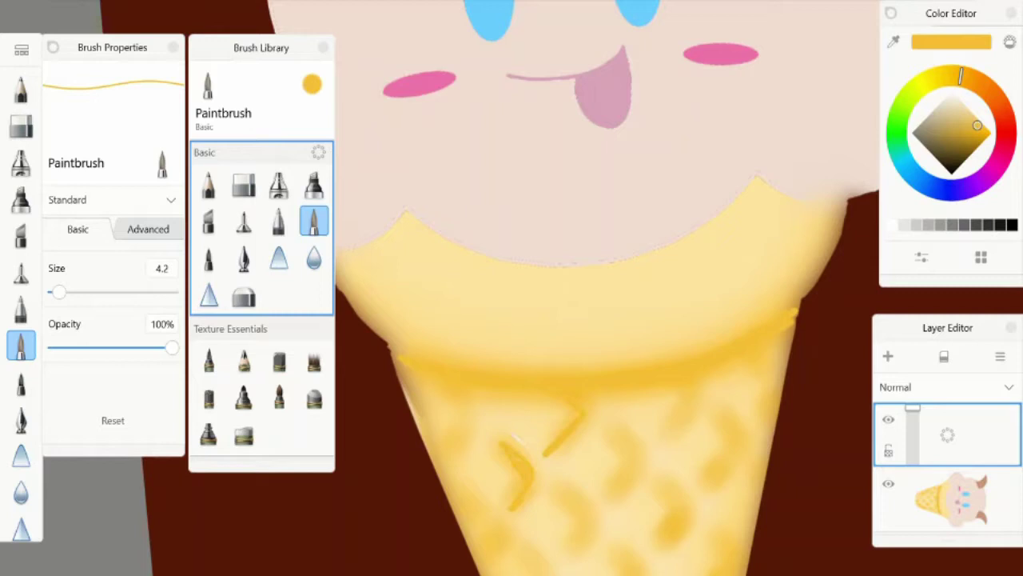
scroll(559, 359, "up", 3)
scroll(559, 360, "up", 2)
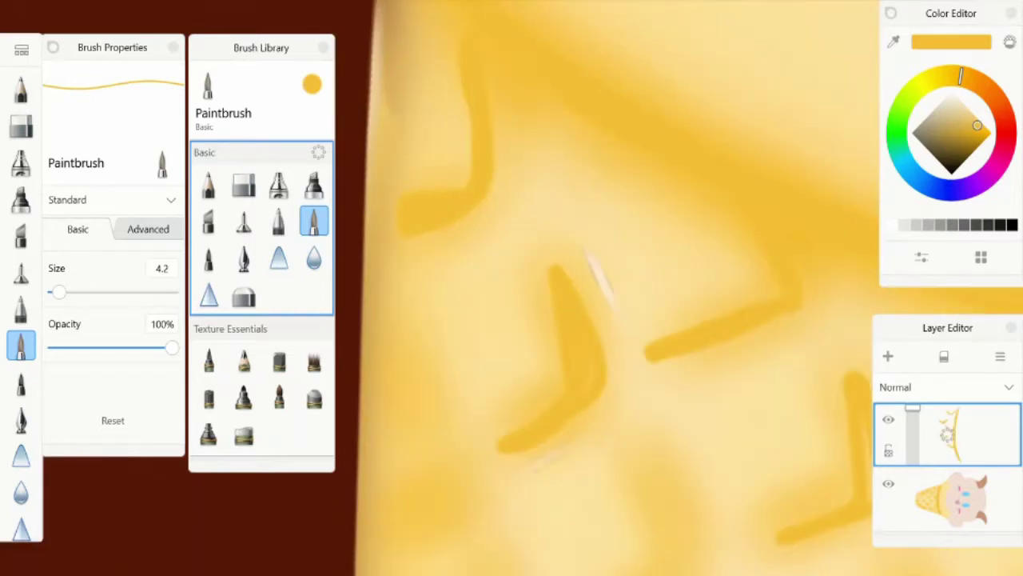
scroll(511, 288, "down", 2)
left_click_drag(480, 364, 496, 479)
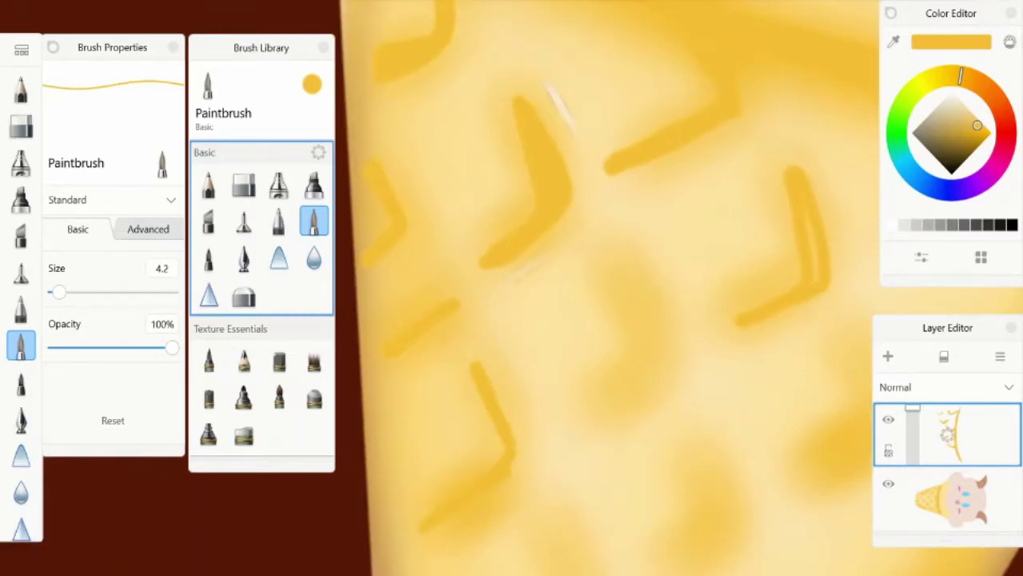
left_click_drag(607, 268, 671, 395)
left_click_drag(793, 164, 748, 248)
left_click_drag(654, 232, 654, 240)
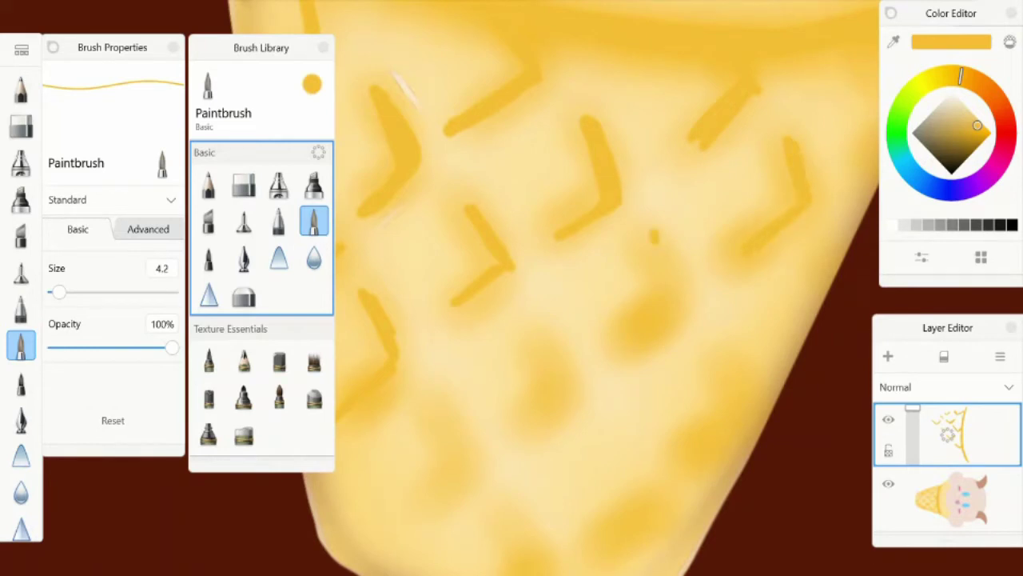
scroll(560, 320, "down", 1)
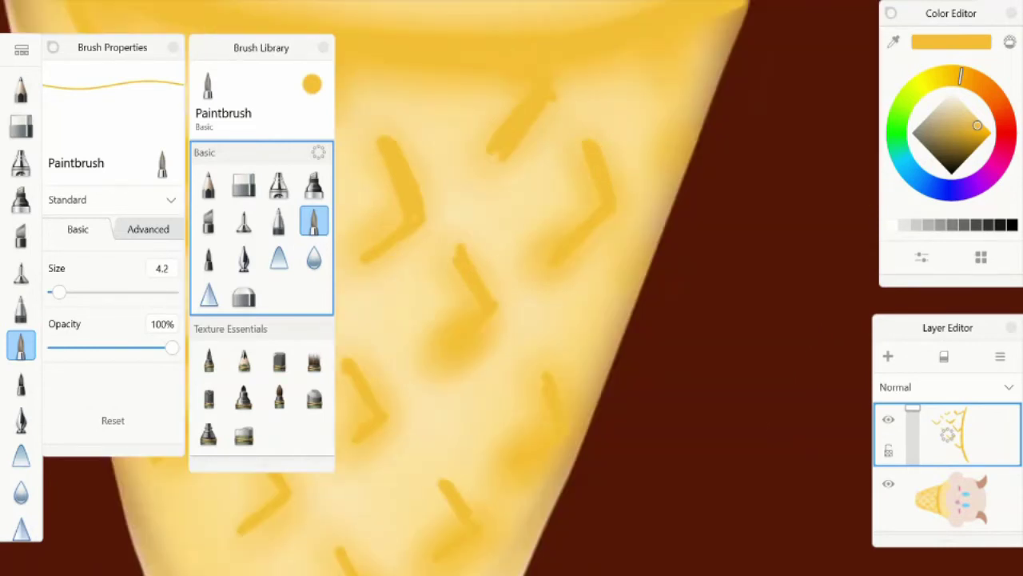
scroll(560, 320, "down", 4)
scroll(560, 319, "up", 2)
scroll(560, 319, "up", 1)
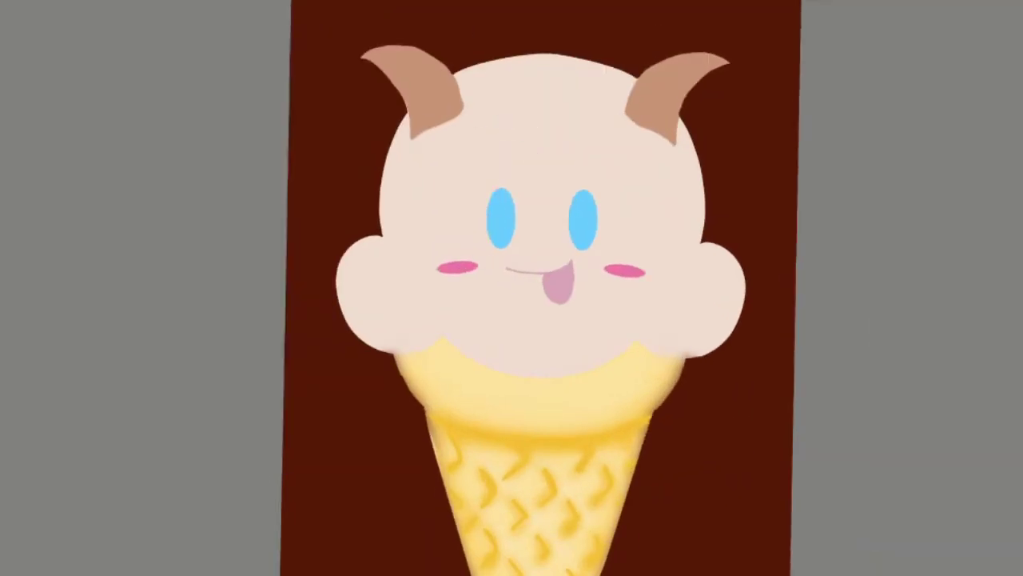
- Airbrush orange shading along the scoop's lower and right edges
left_click(921, 257)
left_click_drag(951, 99, 961, 127)
left_click(278, 185)
mouse_move(352, 268)
left_mouse_down()
mouse_move(520, 366)
mouse_move(719, 328)
left_mouse_up()
left_click(314, 256)
left_click(278, 185)
mouse_move(357, 332)
left_mouse_down()
mouse_move(611, 344)
mouse_move(732, 328)
left_mouse_up()
left_click_drag(446, 352, 630, 339)
left_click(723, 276)
left_click_drag(723, 256, 735, 316)
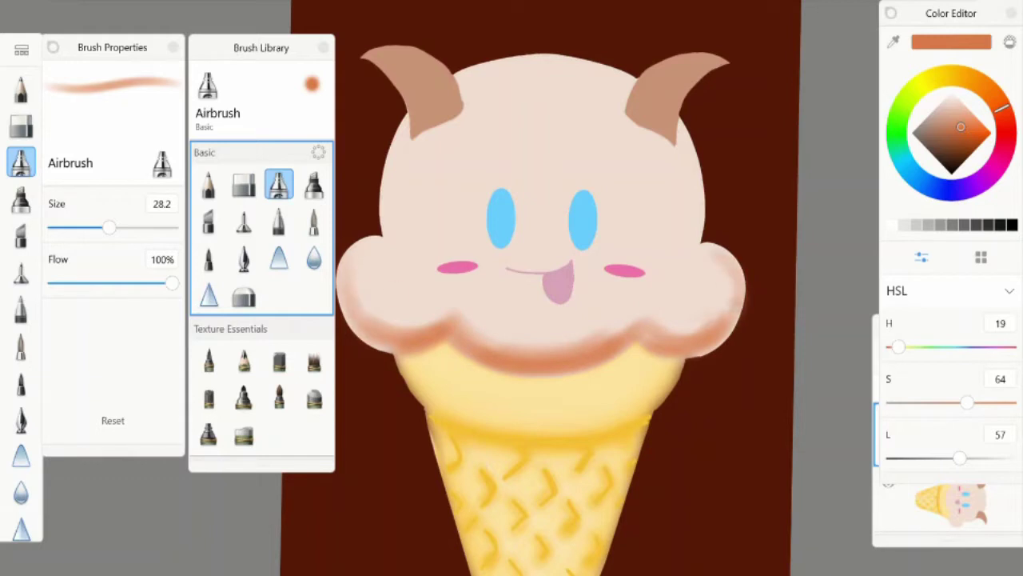
- Undo a stray stroke near the left eye and shade the tongue orange
key("ctrl+z")
scroll(544, 264, "up", 5)
left_click_drag(588, 392, 600, 423)
scroll(543, 288, "down", 5)
left_click(313, 256)
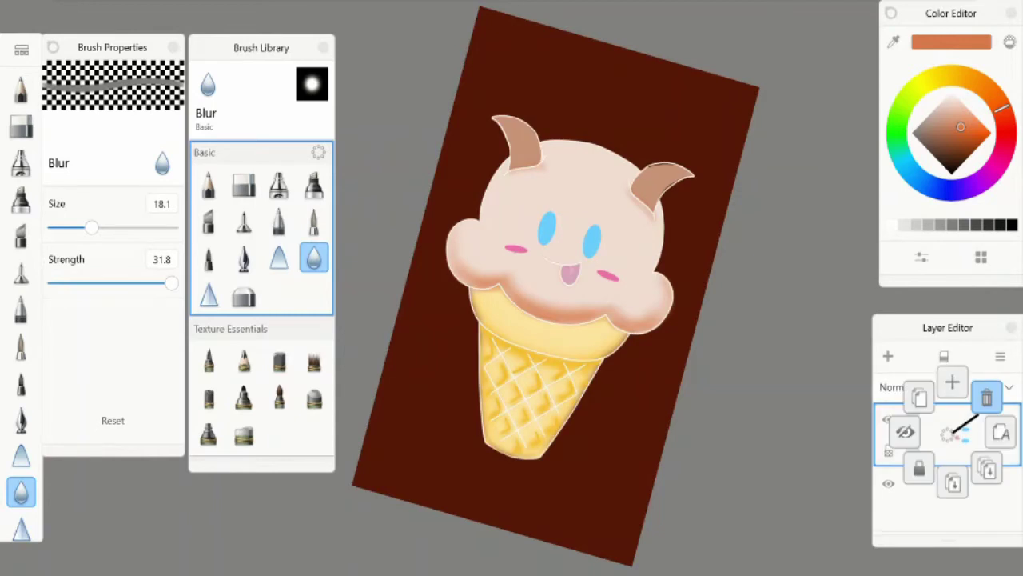
- Set the Background layer colour to white and merge all layers
left_click(889, 487)
left_click(922, 502)
left_click_drag(932, 487, 932, 447)
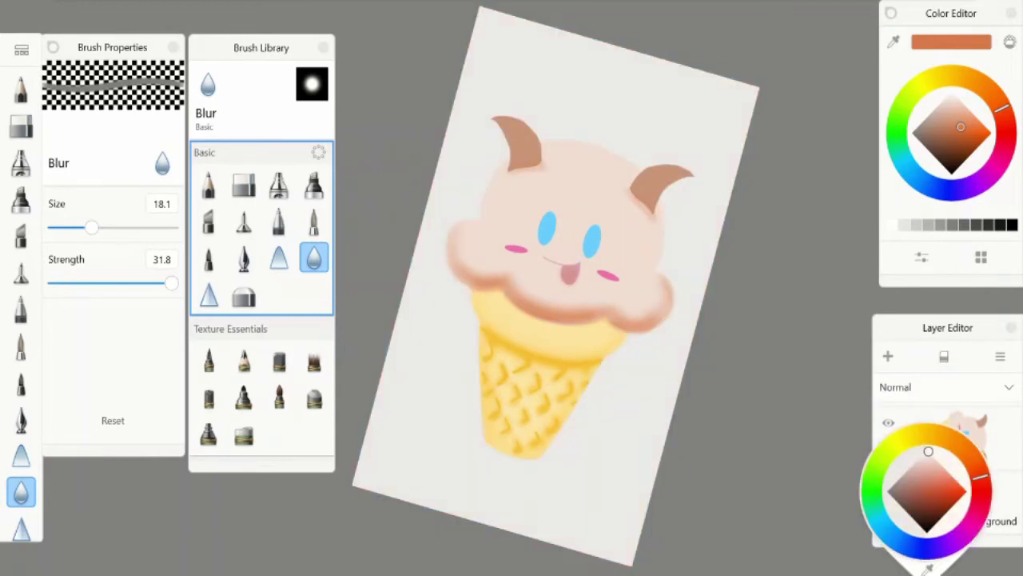
left_click(1000, 356)
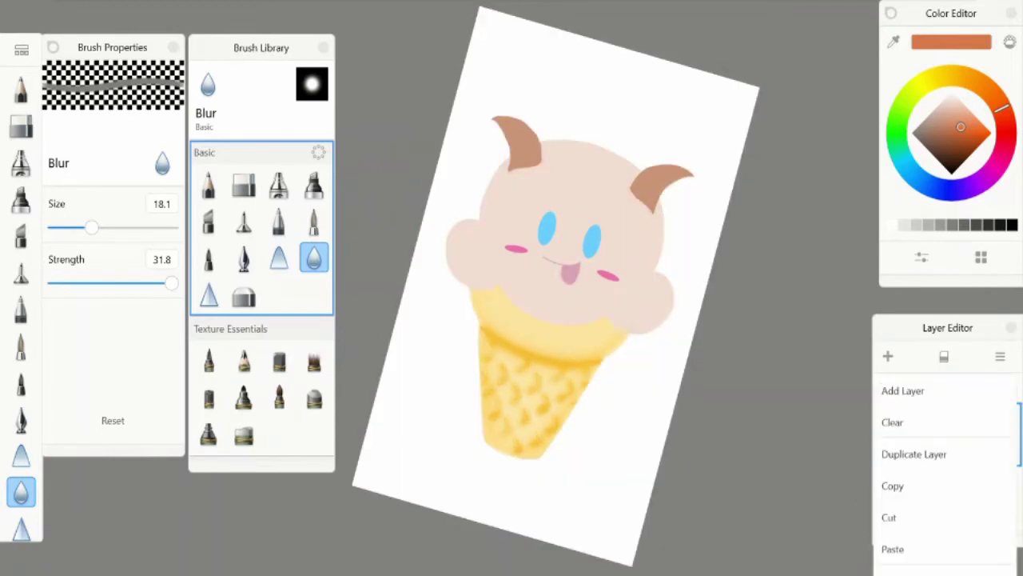
left_click(768, 491)
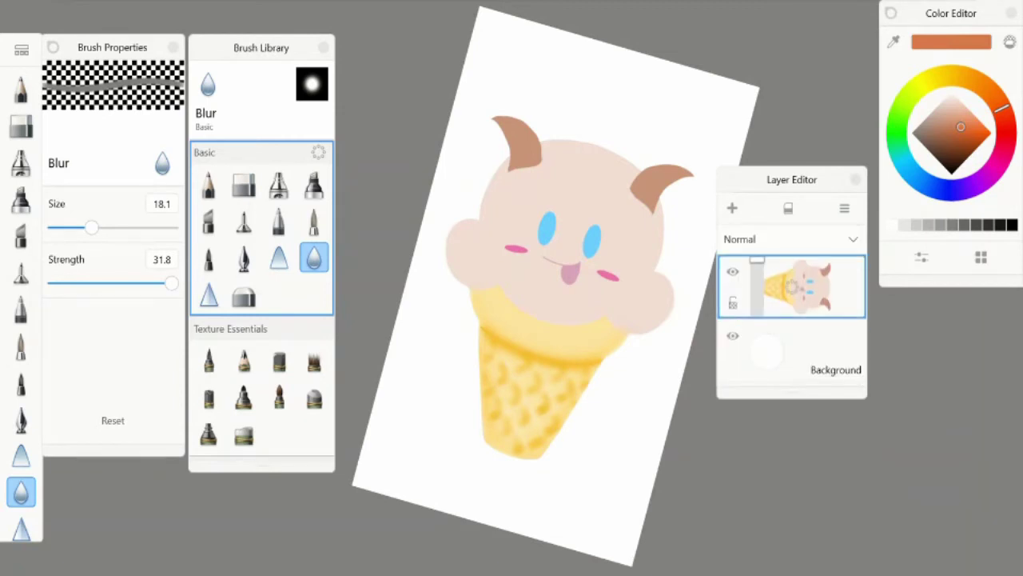
- Duplicate the drawing layer and Magic Wand-select the whole ice-cream silhouette for a white fill
left_click_drag(784, 286, 751, 254)
left_click(703, 447)
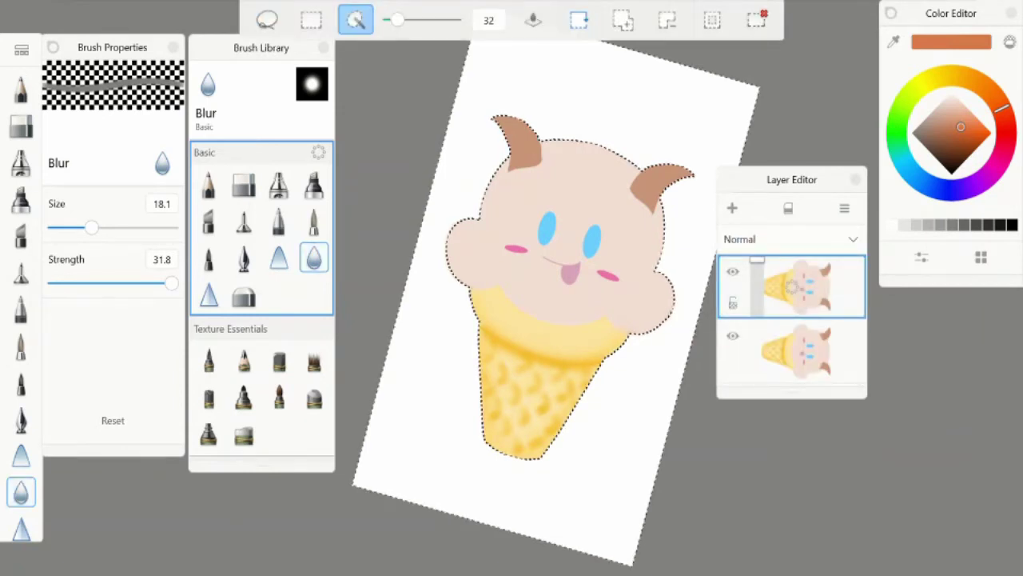
key("f")
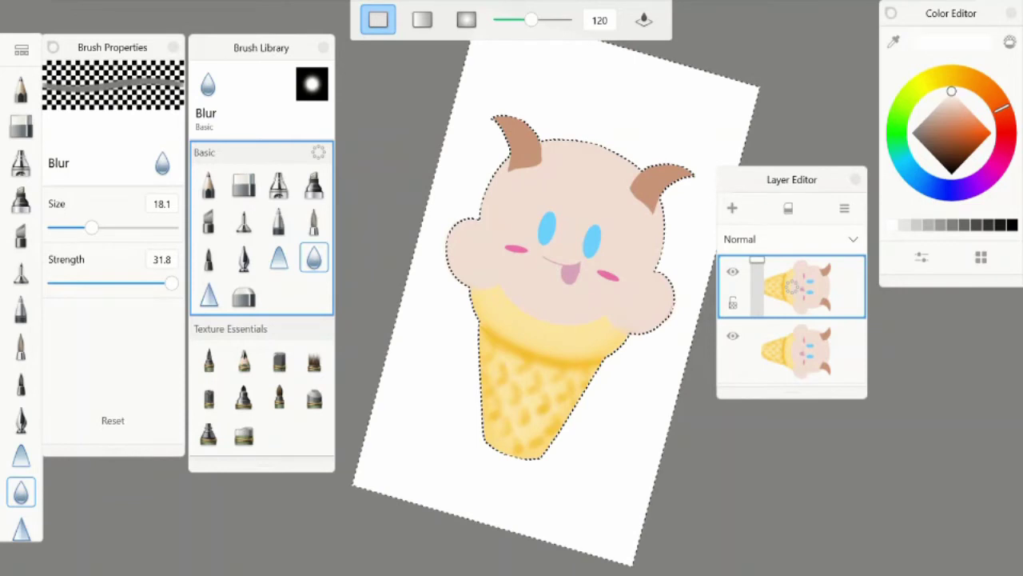